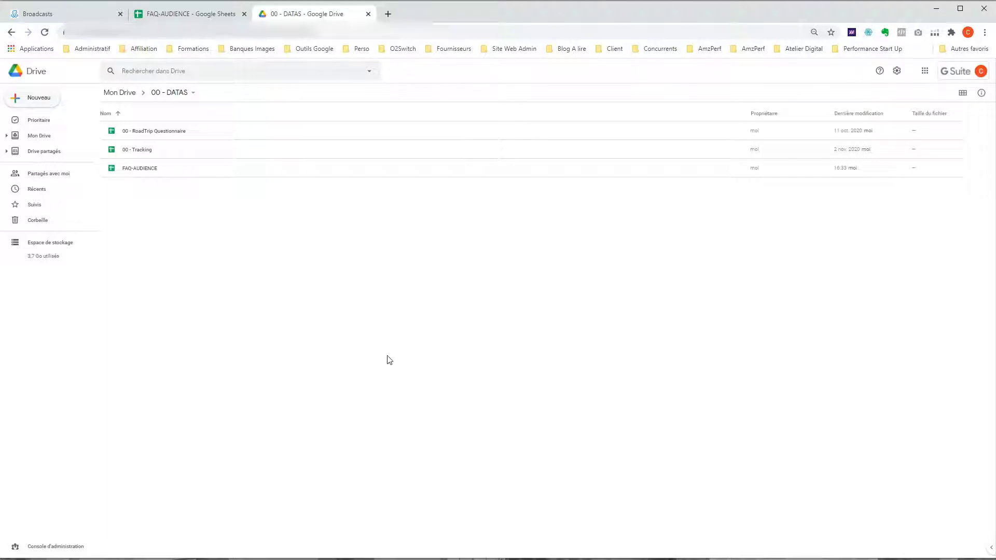
- Create a blank Google Sheets spreadsheet in the 00 - DATAS folder and view the FAQ-AUDIENCE spreadsheet's column titles
left_click(27, 103)
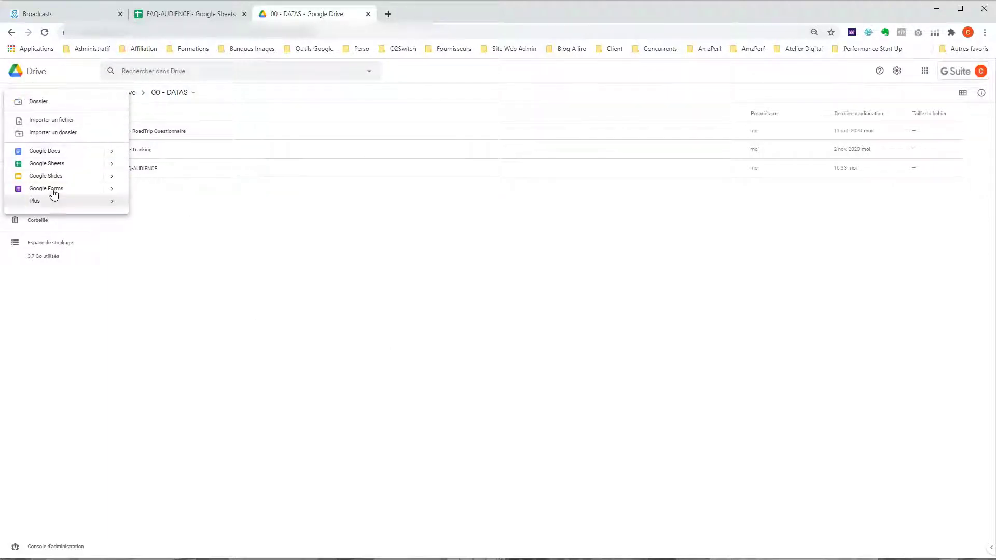
left_click(55, 169)
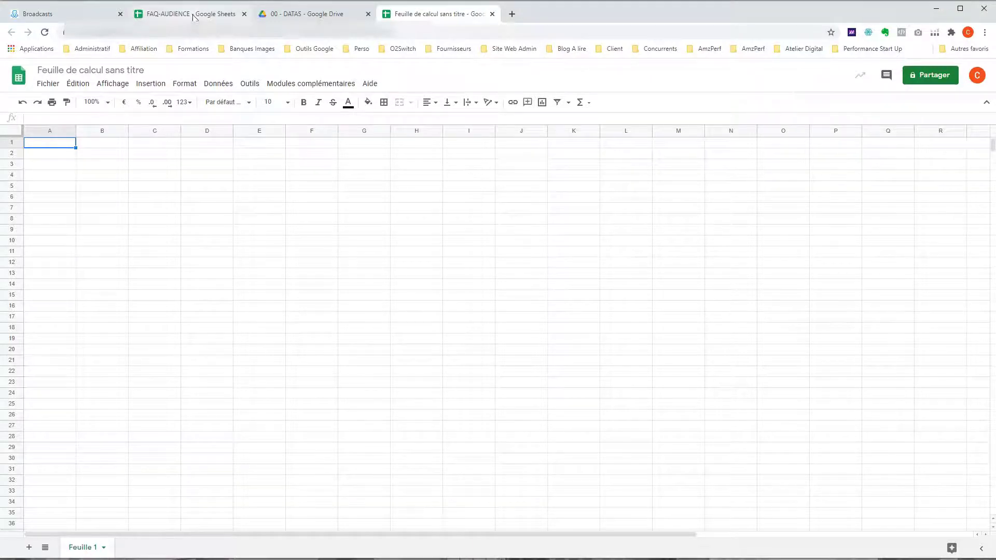
left_click(191, 14)
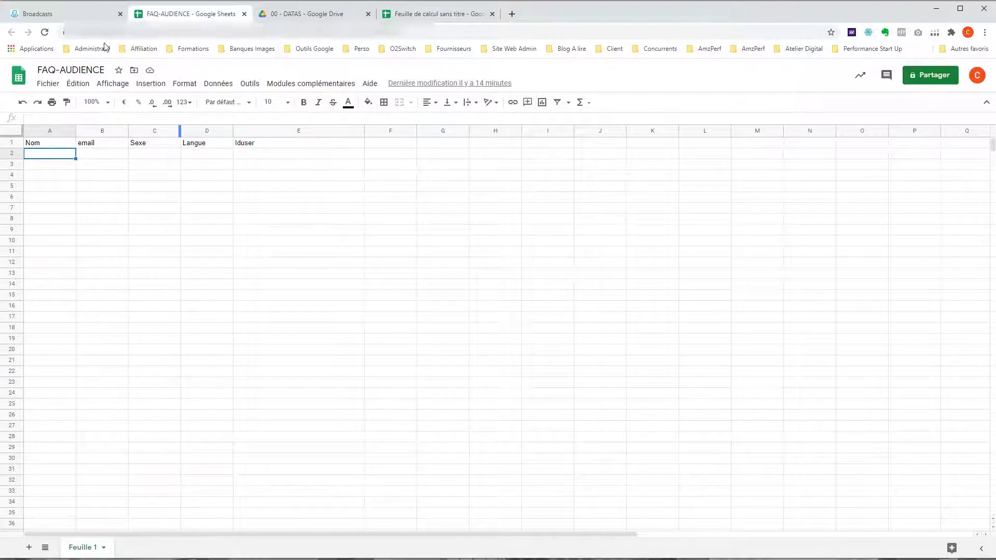
- Switch to ManyChat and start a new broadcast with Messenger as its channel
left_click(56, 17)
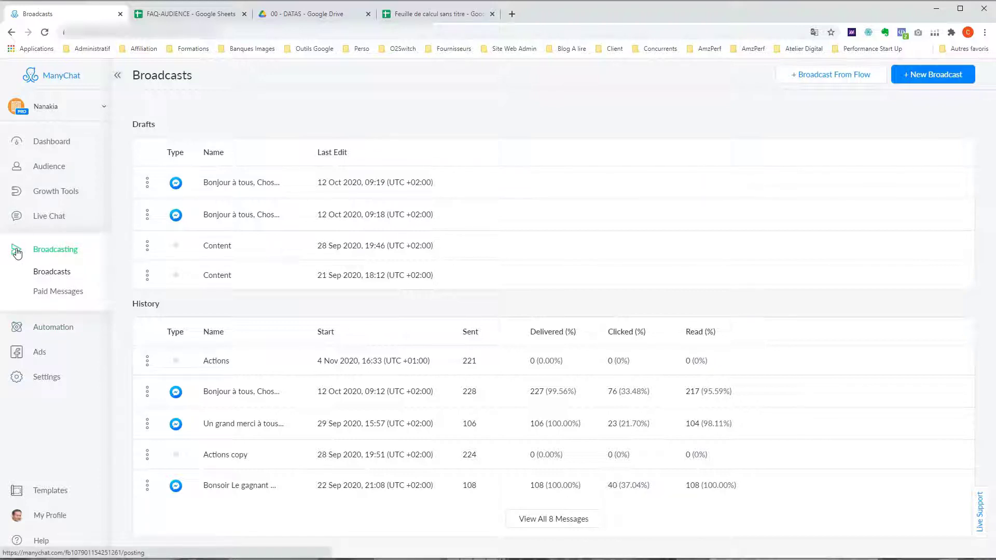
left_click(938, 78)
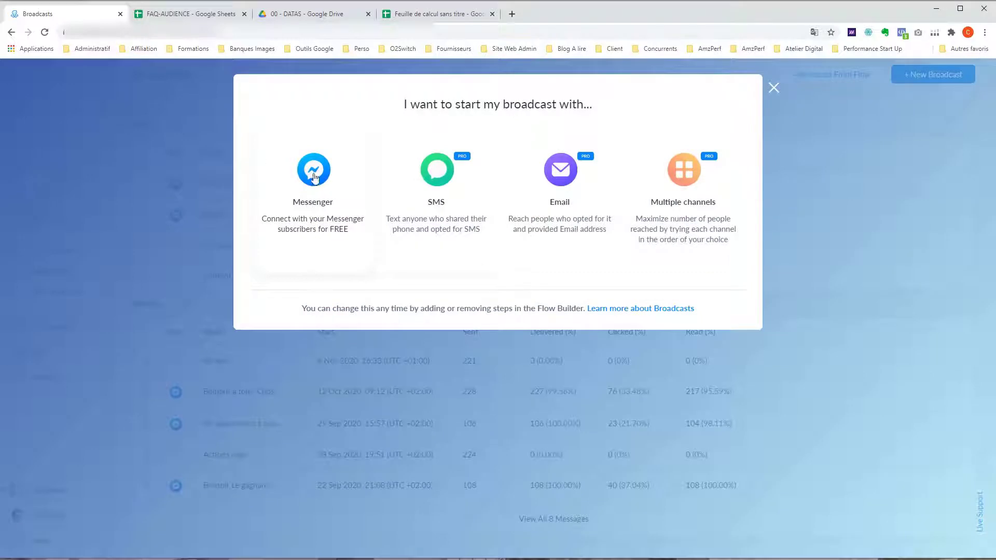
left_click(313, 177)
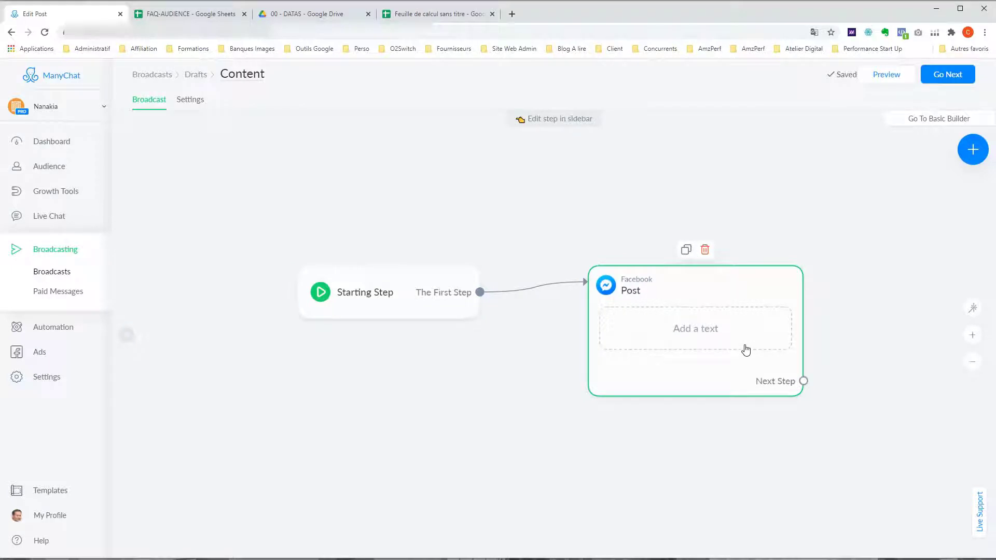
- Add a Perform Actions step above the Facebook Post and connect the Starting Step to it
left_click(969, 156)
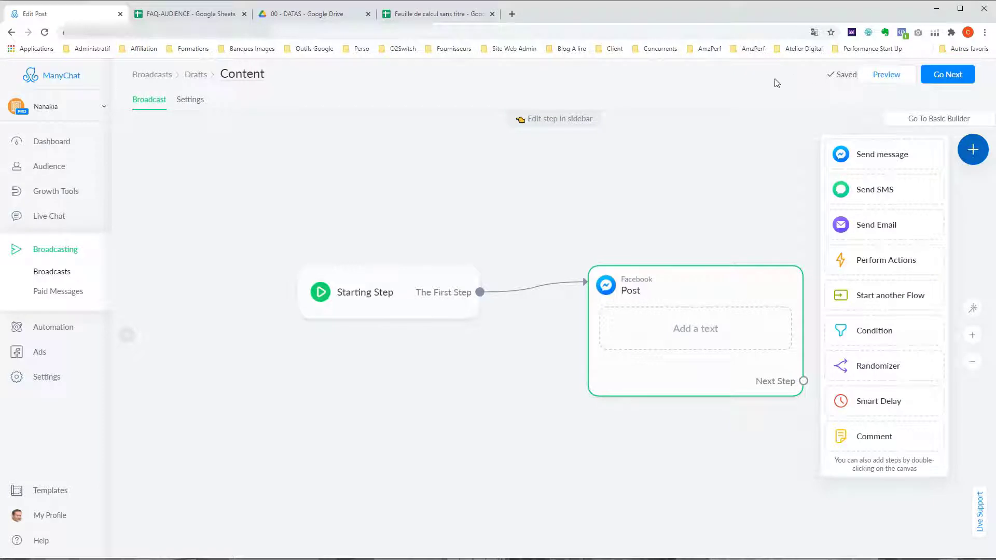
left_click(884, 268)
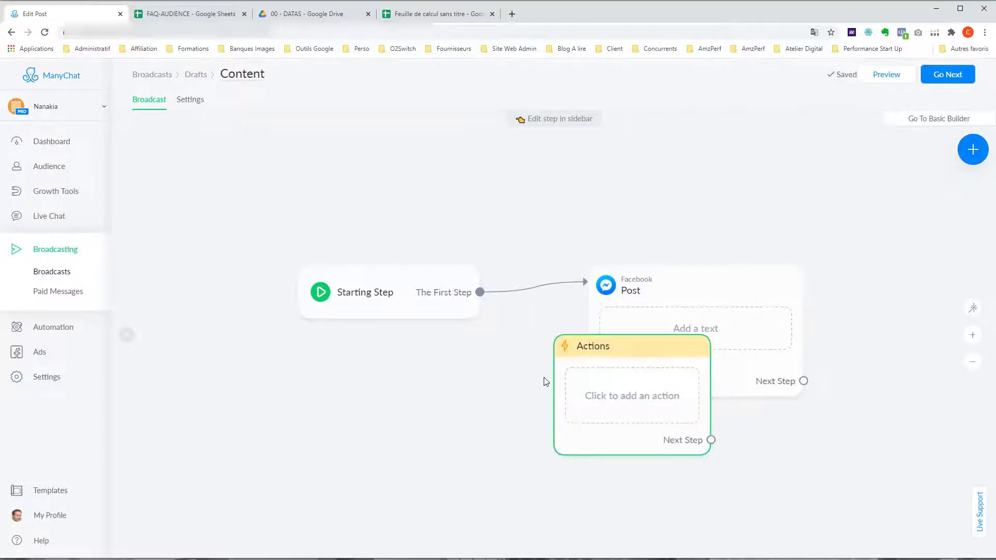
left_click_drag(594, 352, 551, 158)
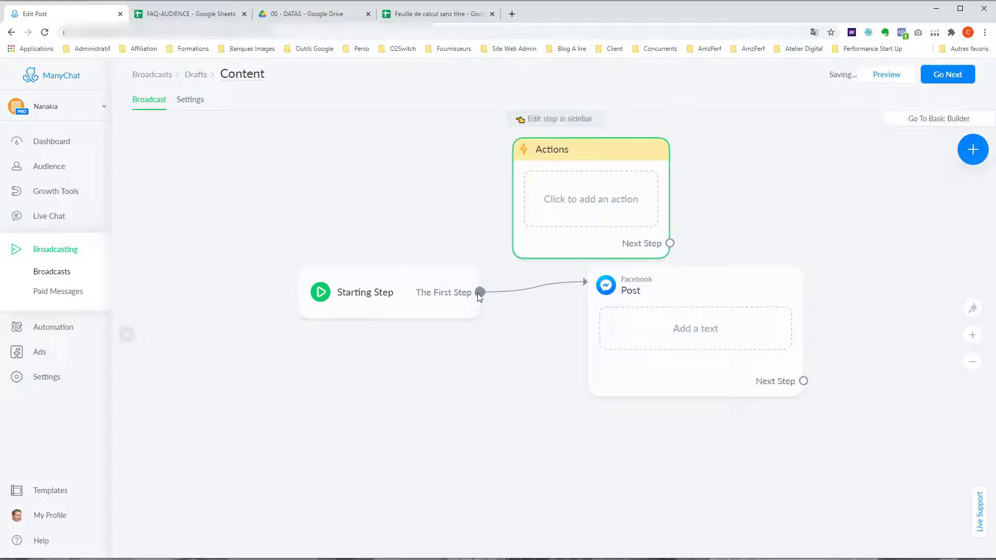
left_click_drag(480, 293, 523, 195)
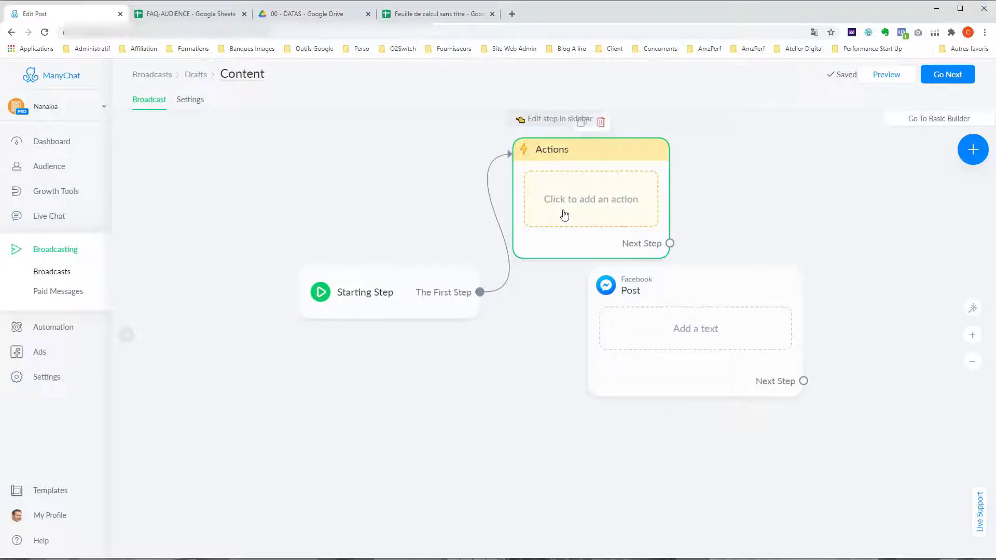
- Delete the Facebook Post step and move the Actions step into its place beside the Starting Step
left_click(708, 298)
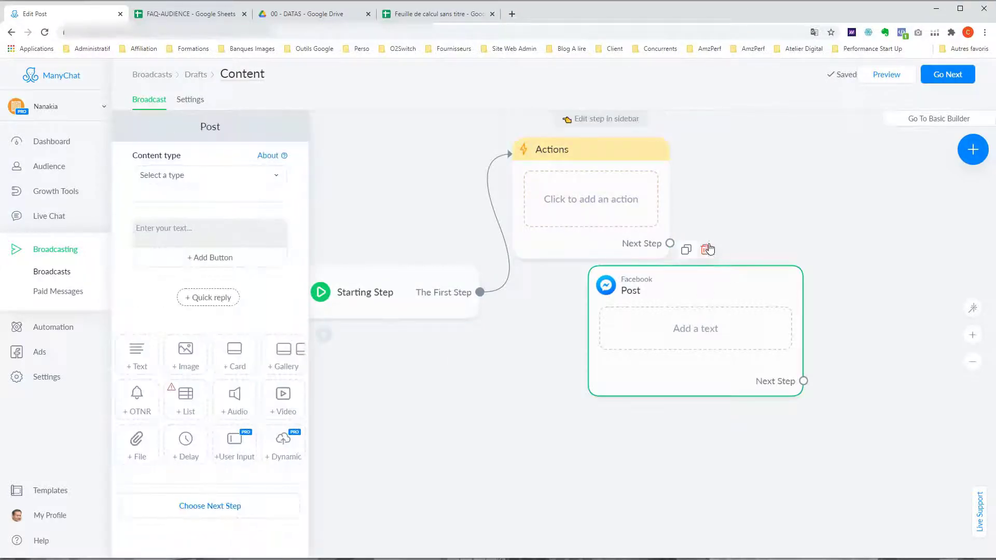
left_click(706, 250)
left_click_drag(614, 151, 658, 232)
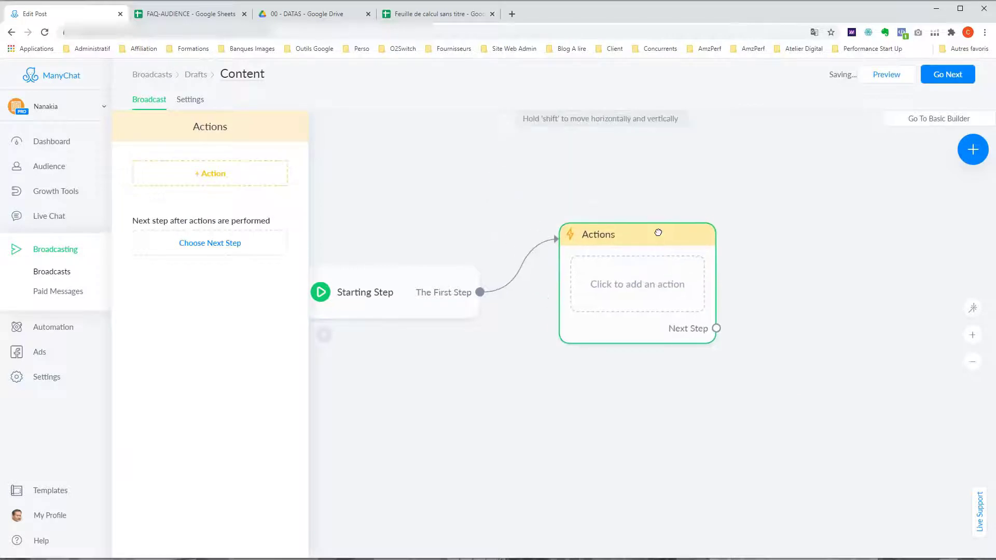
left_click(491, 443)
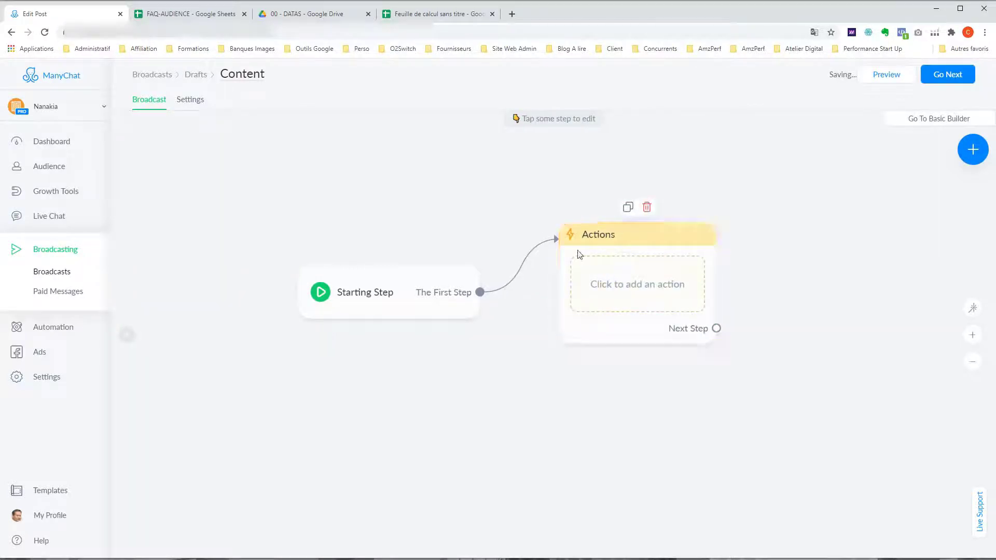
- Add a Google Sheets Actions item to the Actions step
left_click(639, 293)
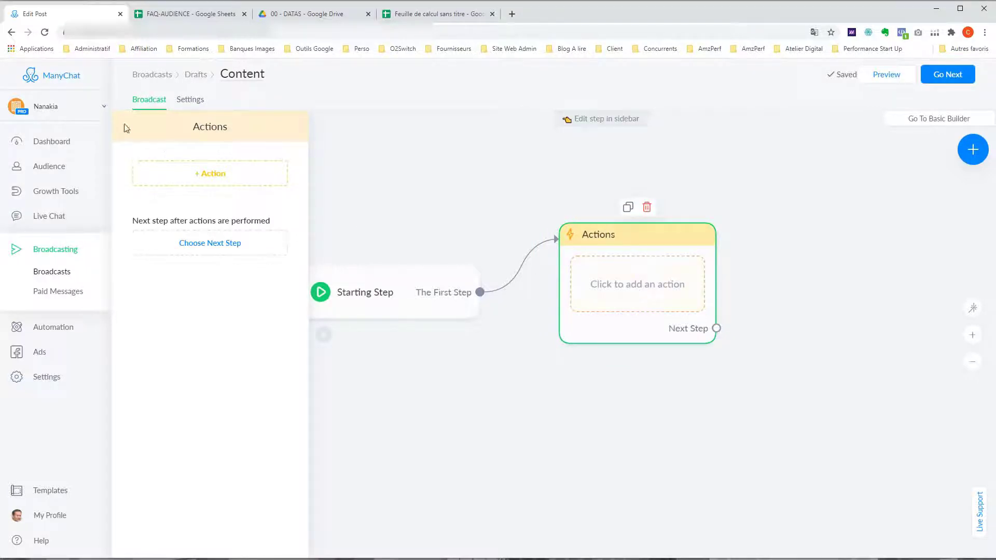
left_click(212, 178)
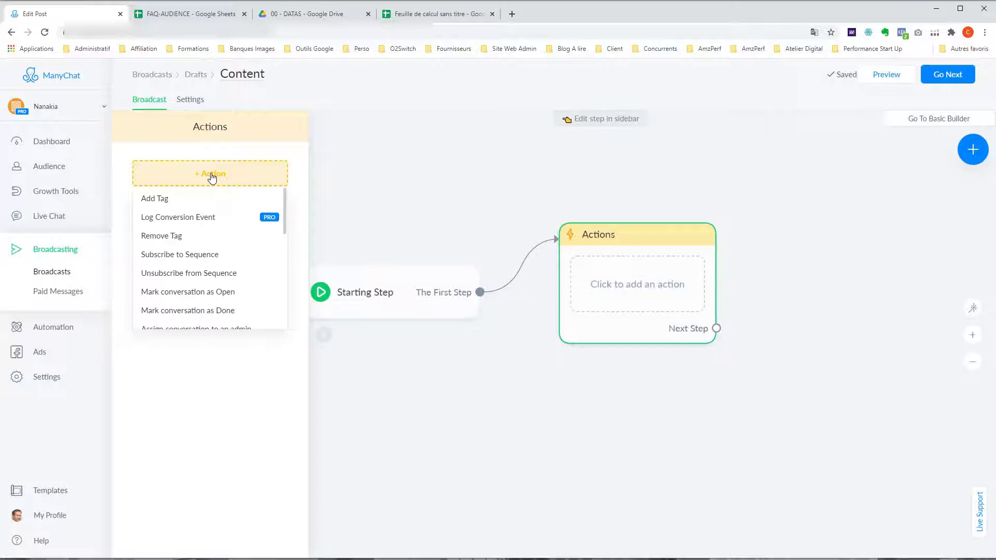
scroll(219, 247, "down", 5)
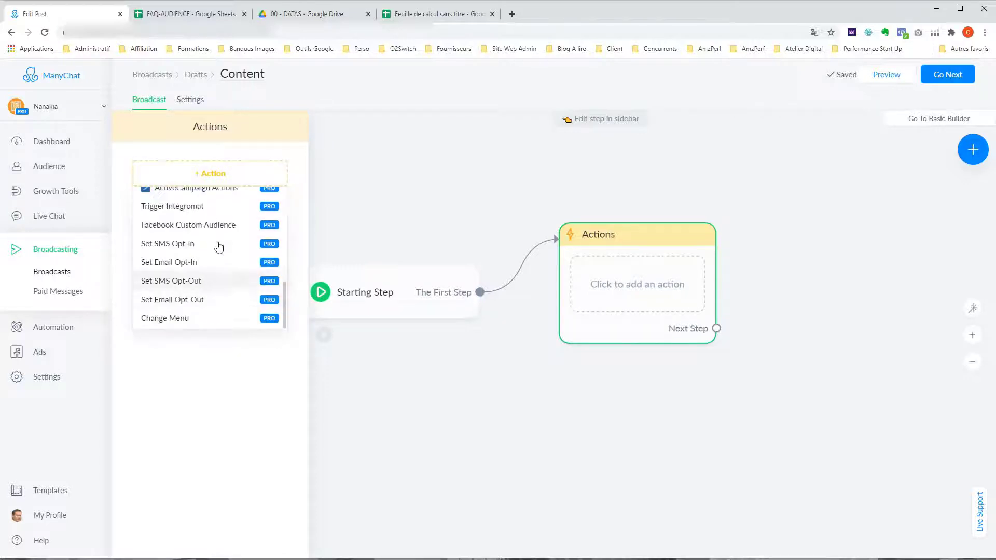
scroll(220, 229, "up", 5)
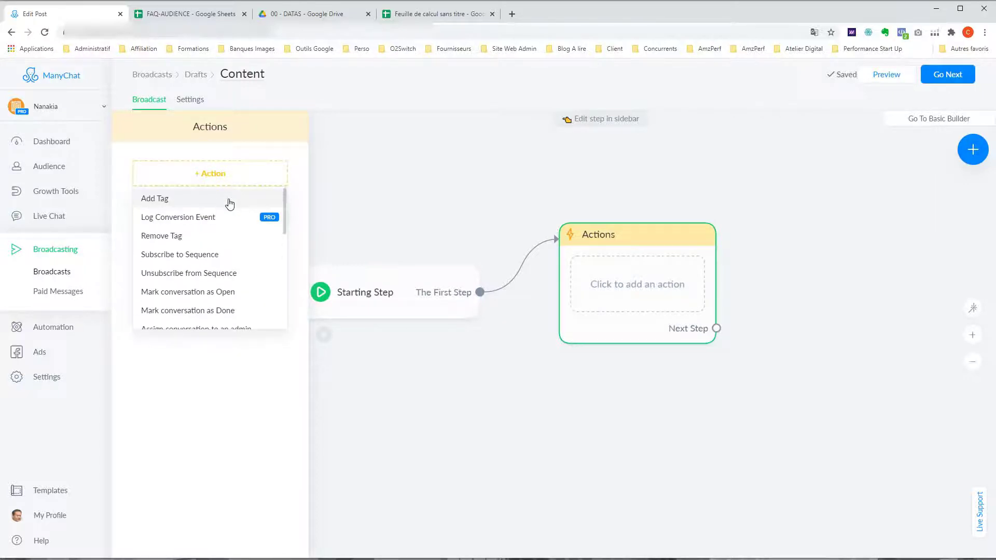
scroll(230, 204, "down", 5)
scroll(230, 204, "up", 4)
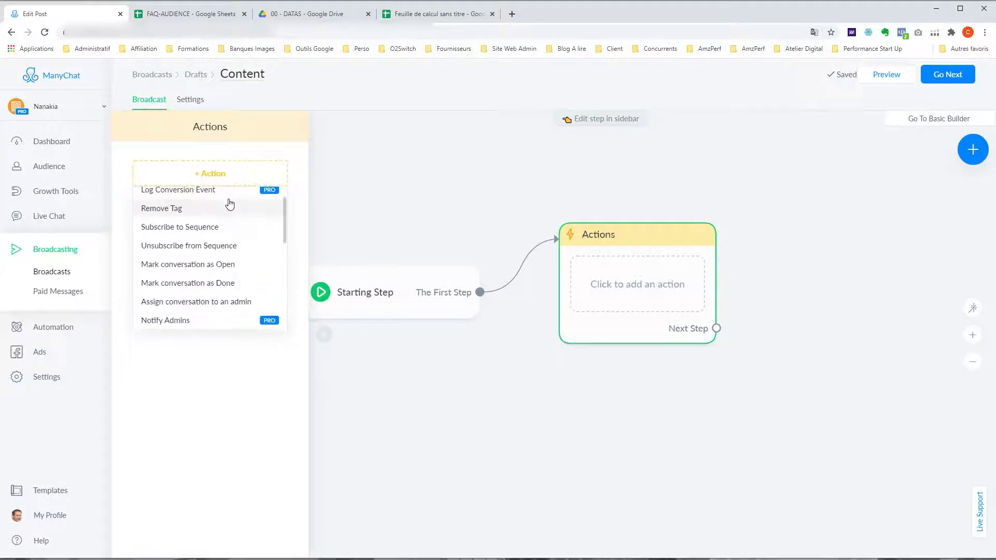
scroll(218, 213, "down", 5)
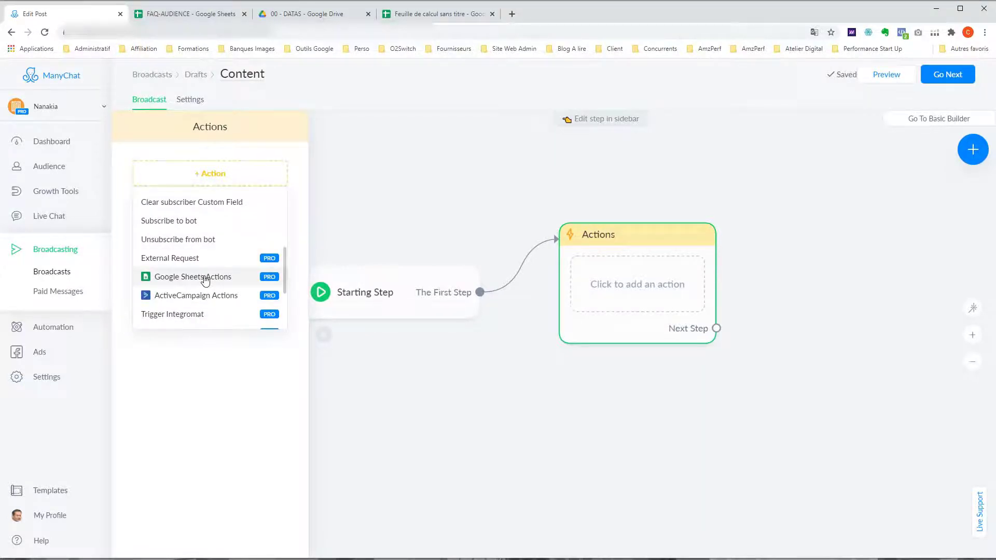
left_click(206, 281)
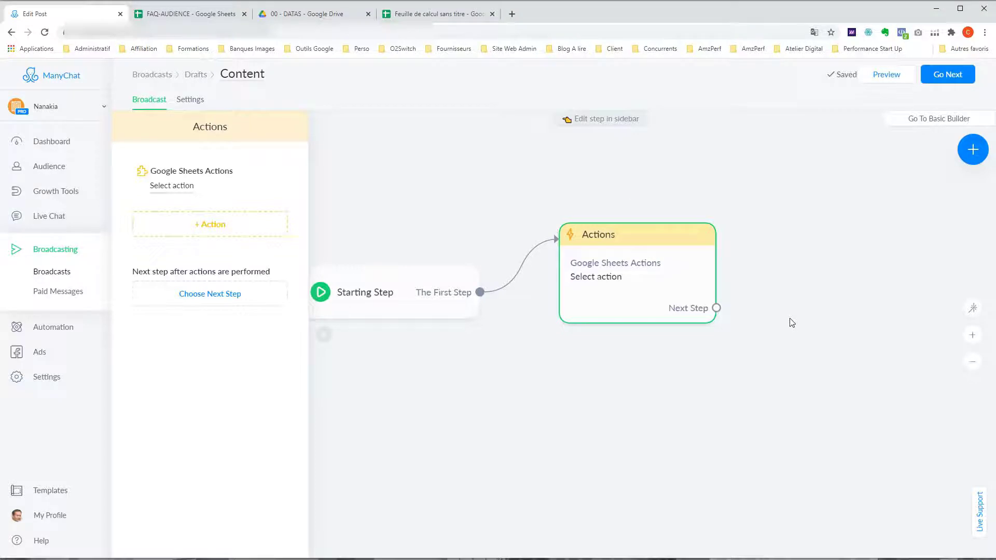
- Choose Insert Row as the operation for the Google Sheets action
left_click(166, 190)
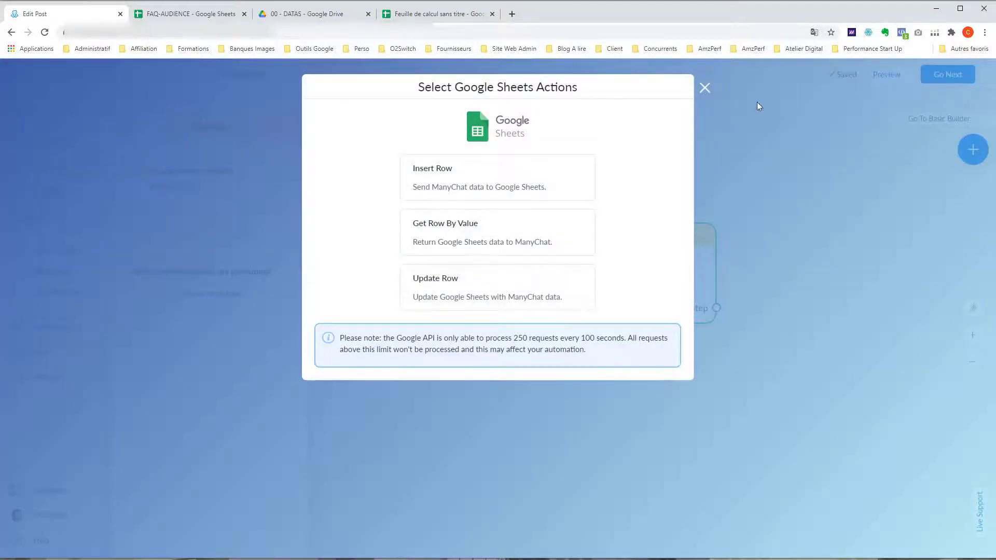
left_click(704, 88)
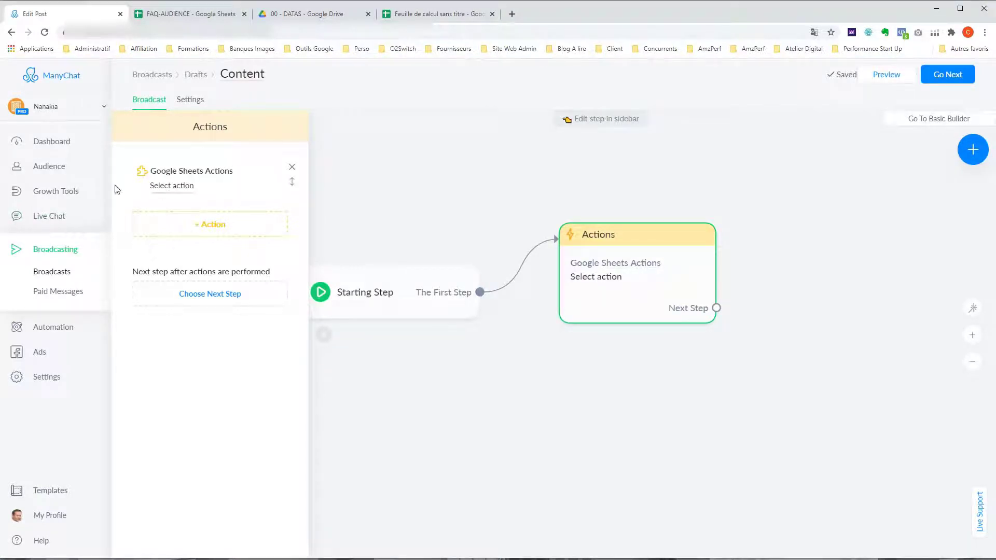
left_click(172, 188)
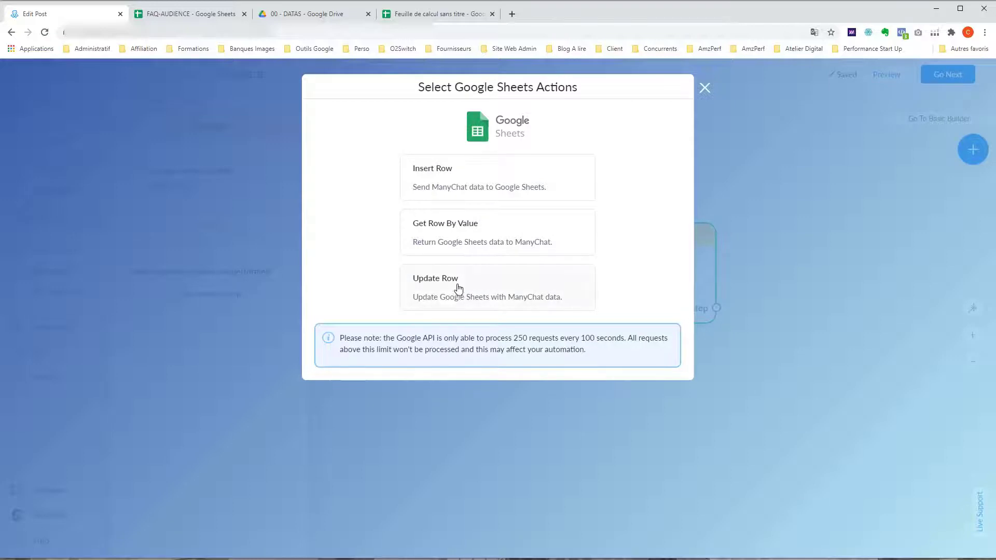
left_click(480, 199)
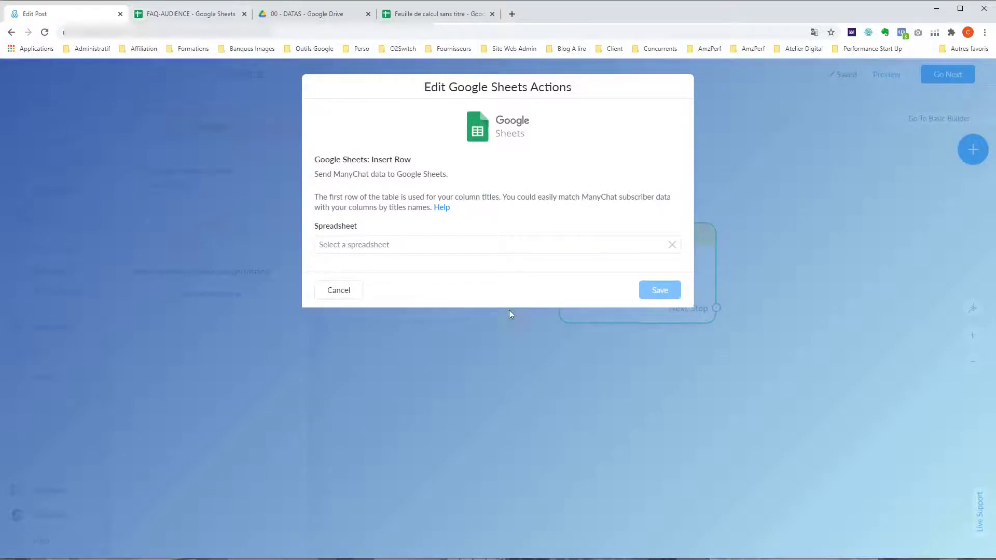
- Set the Insert Row action's spreadsheet to FAQ-AUDIENCE and its worksheet to Feuille 1
left_click(411, 247)
left_click(349, 274)
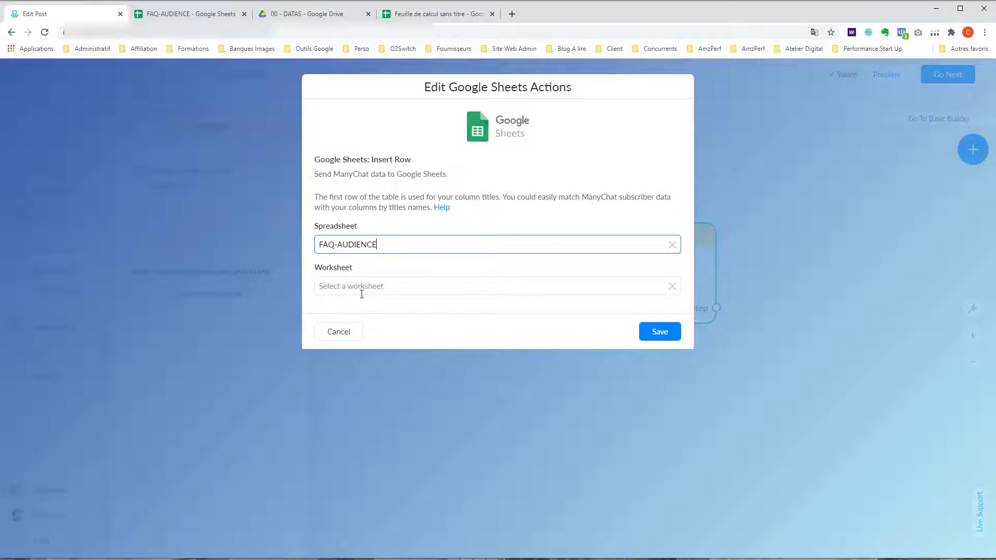
left_click(358, 293)
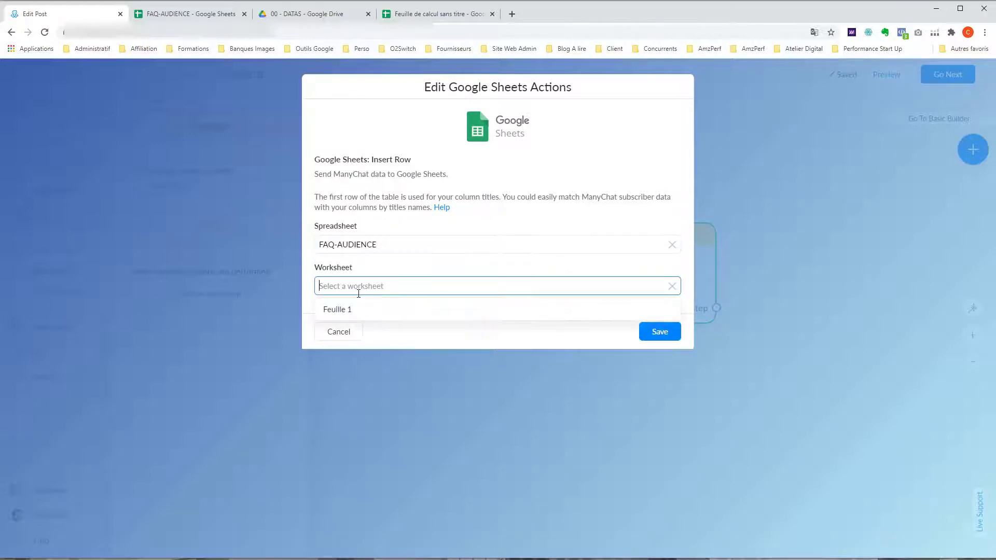
left_click(337, 312)
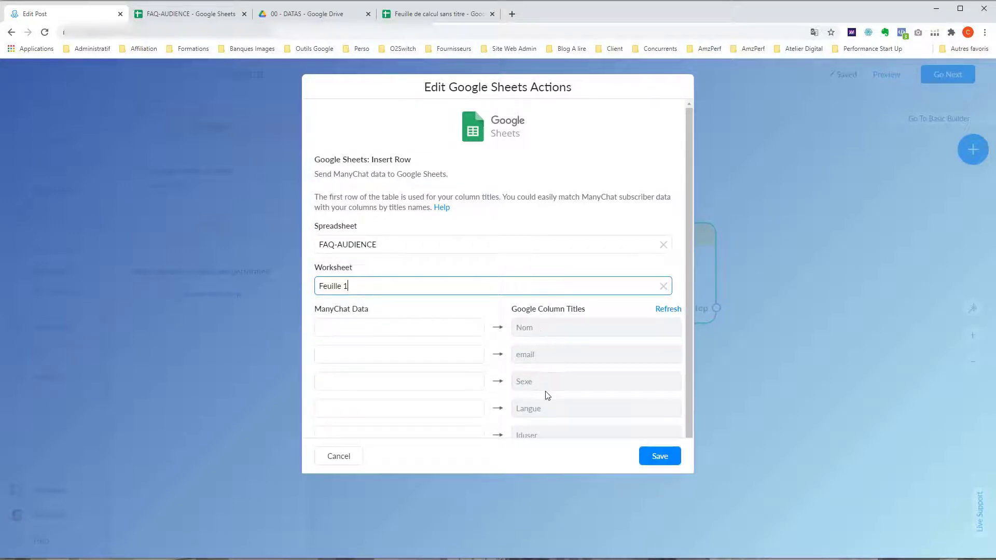
- Compare the headers in row 1 of the FAQ-AUDIENCE sheet with the Google column titles in ManyChat's Insert Row settings
left_click(162, 15)
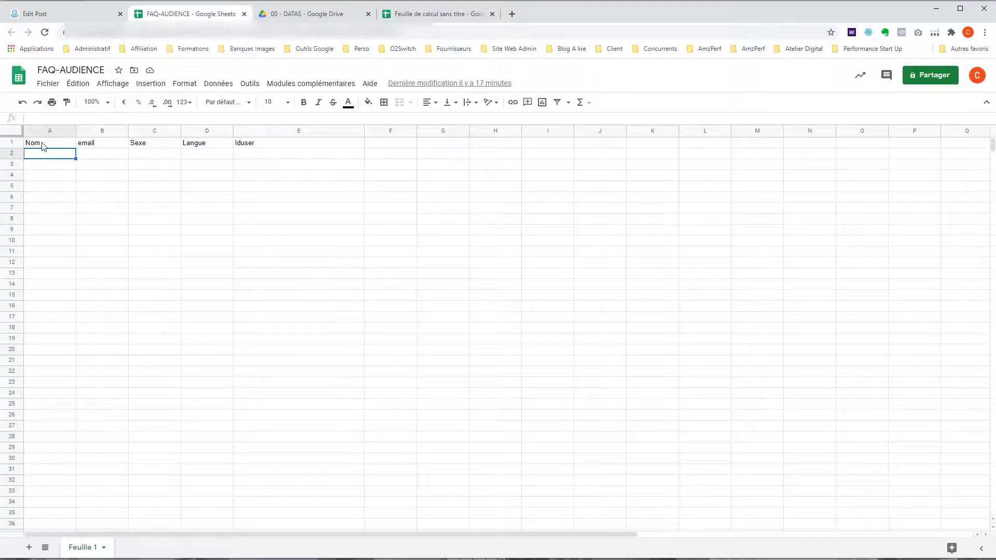
left_click(65, 16)
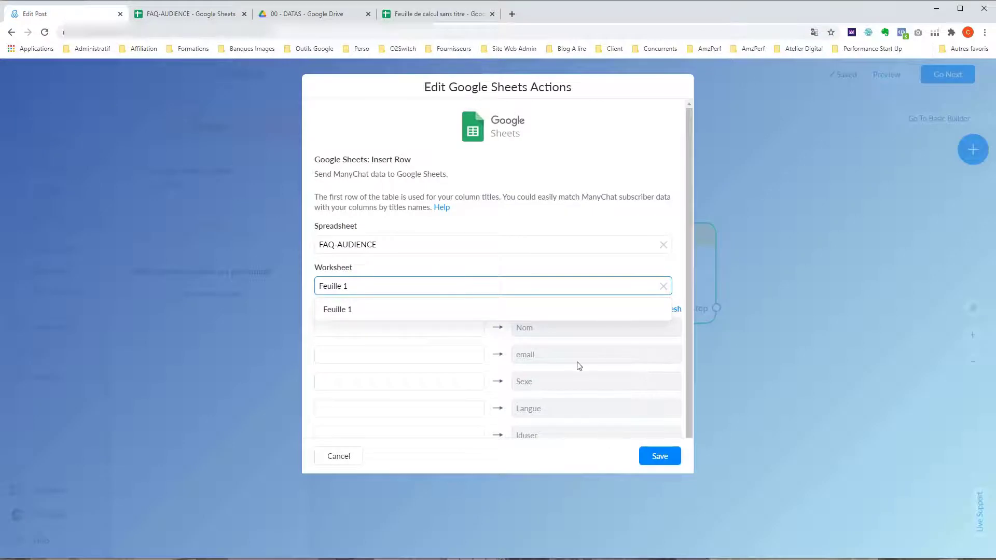
left_click(153, 16)
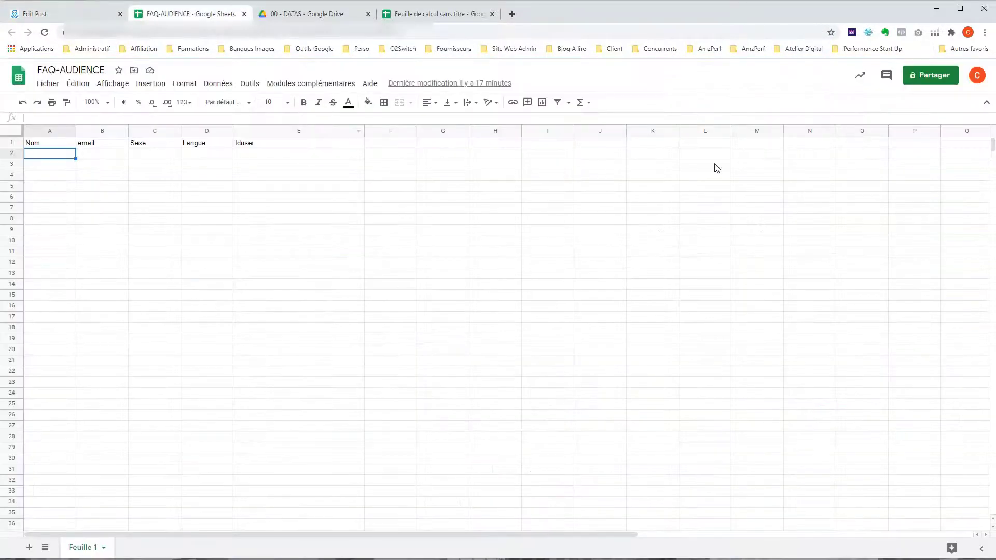
left_click(56, 16)
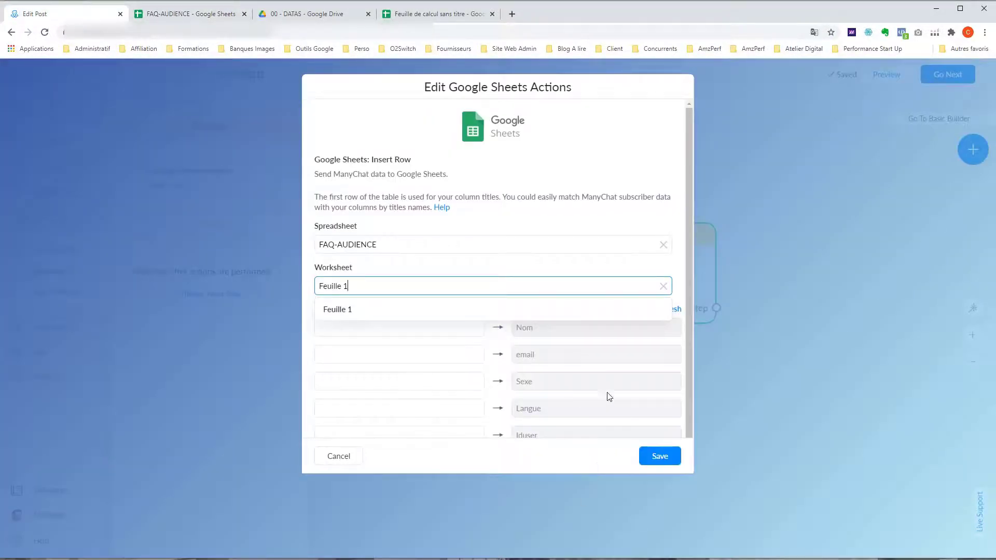
- Select the Feuille 1 worksheet again and map the Full Name field to the Nom column
left_click(373, 309)
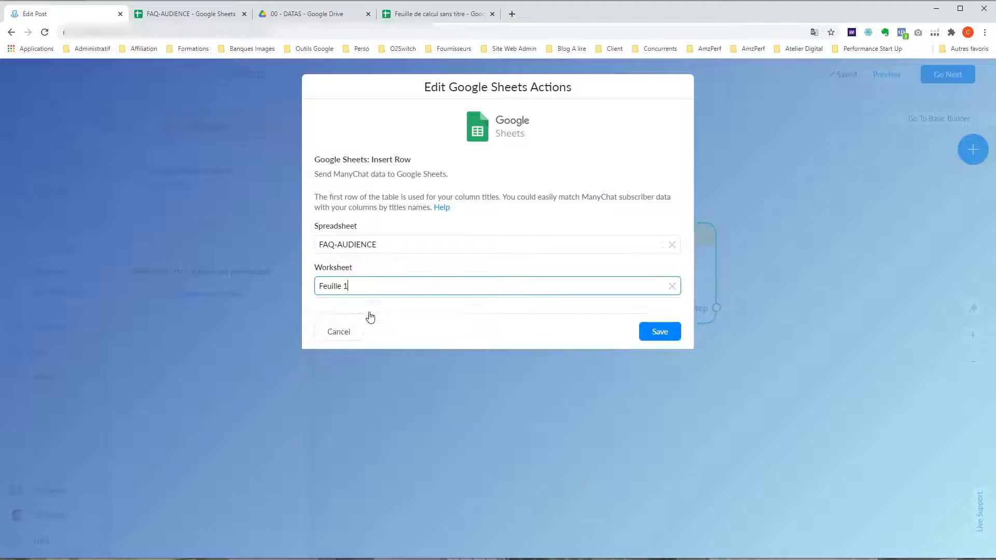
left_click(356, 324)
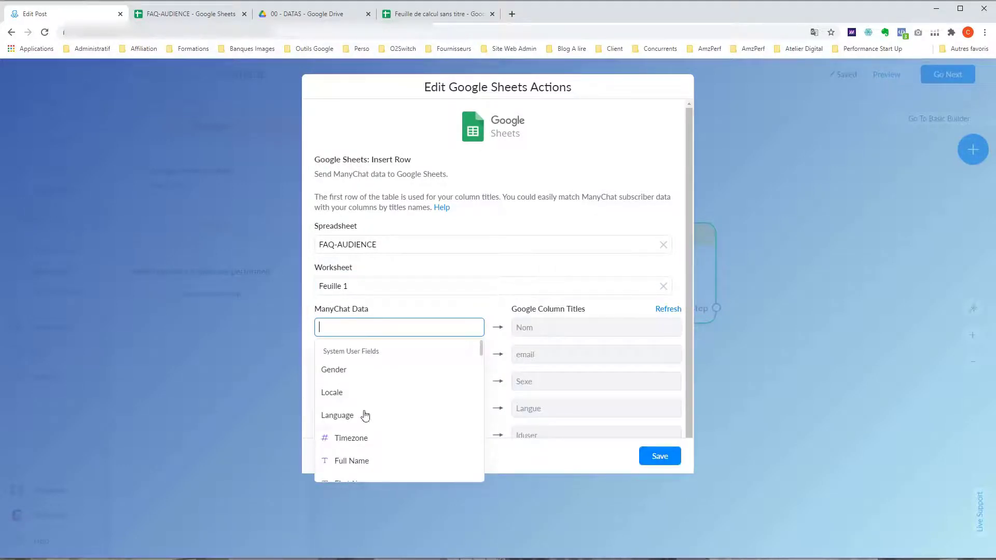
left_click(376, 461)
- Examine the system, custom user and bot fields and tags available as ManyChat data for the email column
left_click(350, 354)
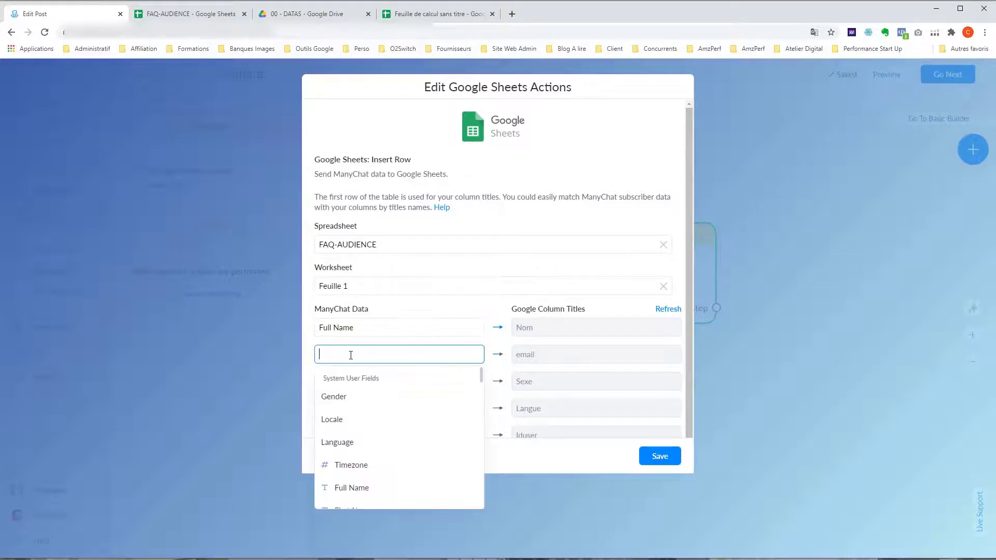
scroll(392, 424, "down", 3)
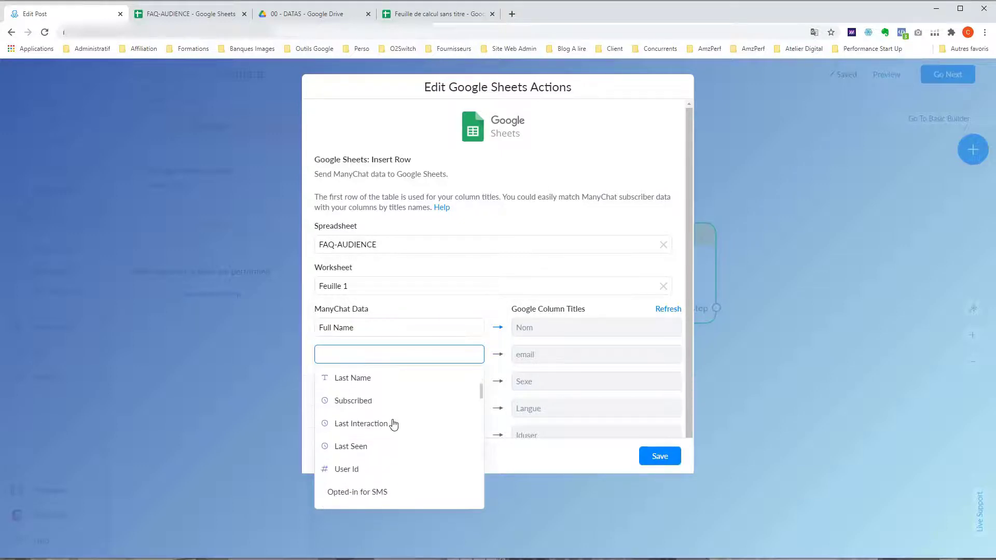
scroll(393, 406, "up", 3)
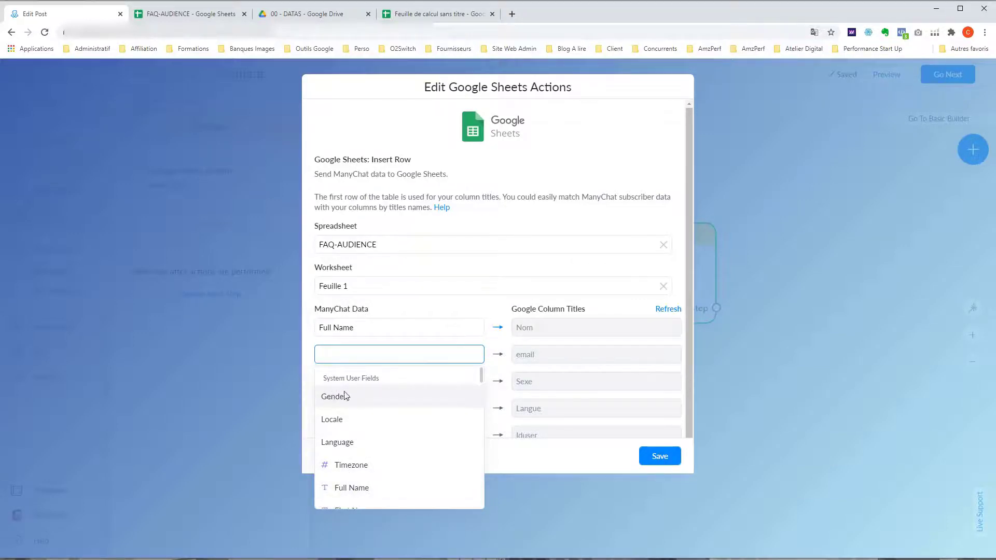
scroll(369, 437, "down", 3)
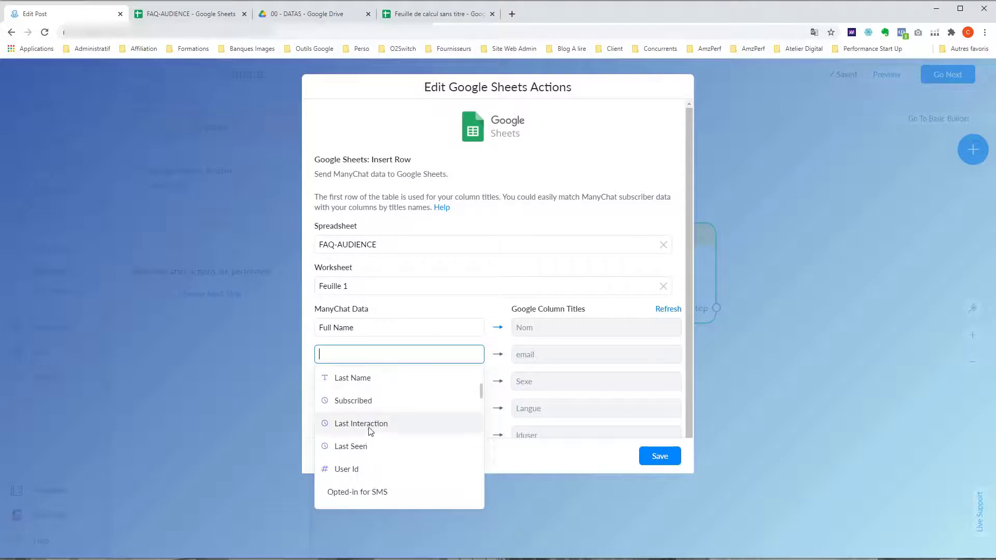
scroll(368, 432, "down", 2)
scroll(367, 416, "down", 4)
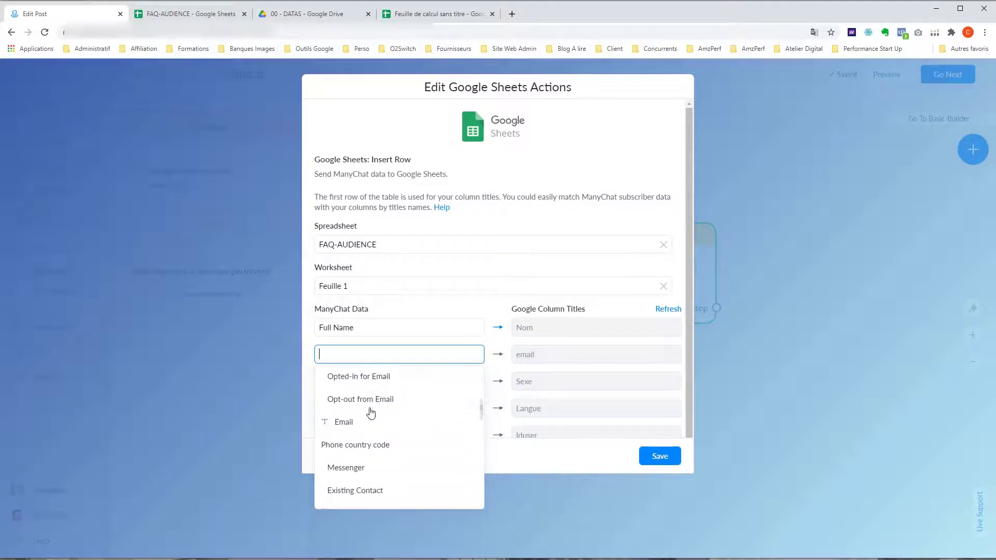
scroll(370, 412, "down", 1)
scroll(340, 493, "down", 10)
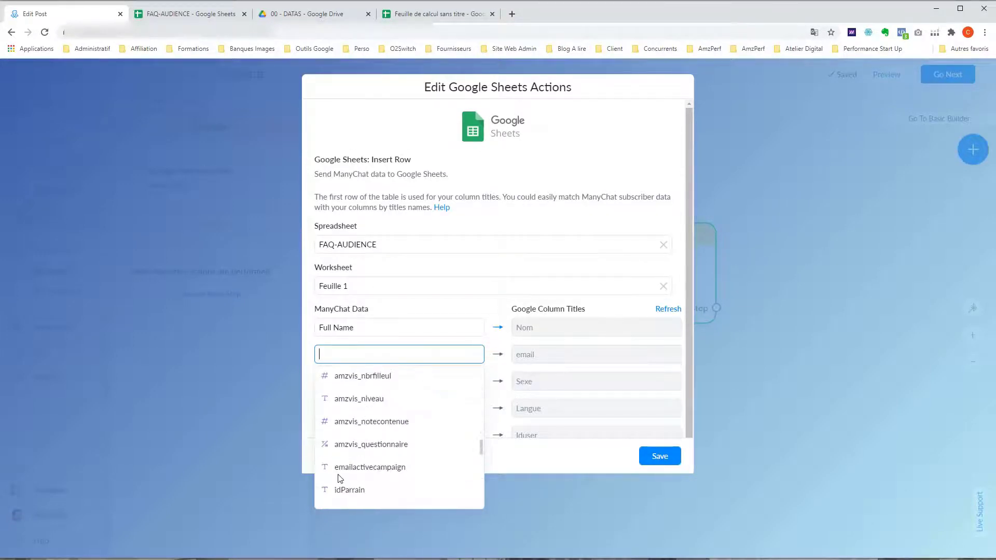
scroll(338, 475, "down", 3)
scroll(342, 449, "up", 2)
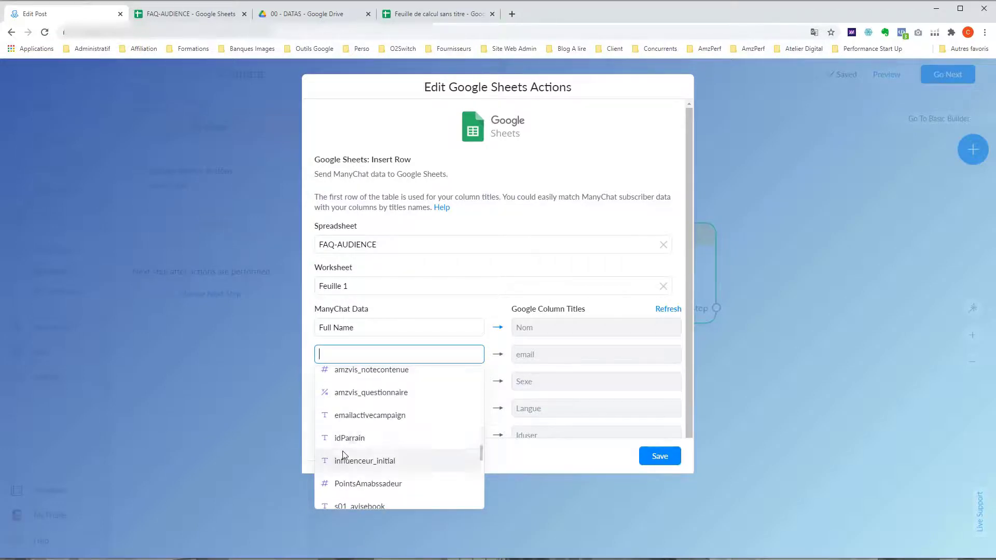
scroll(345, 441, "up", 2)
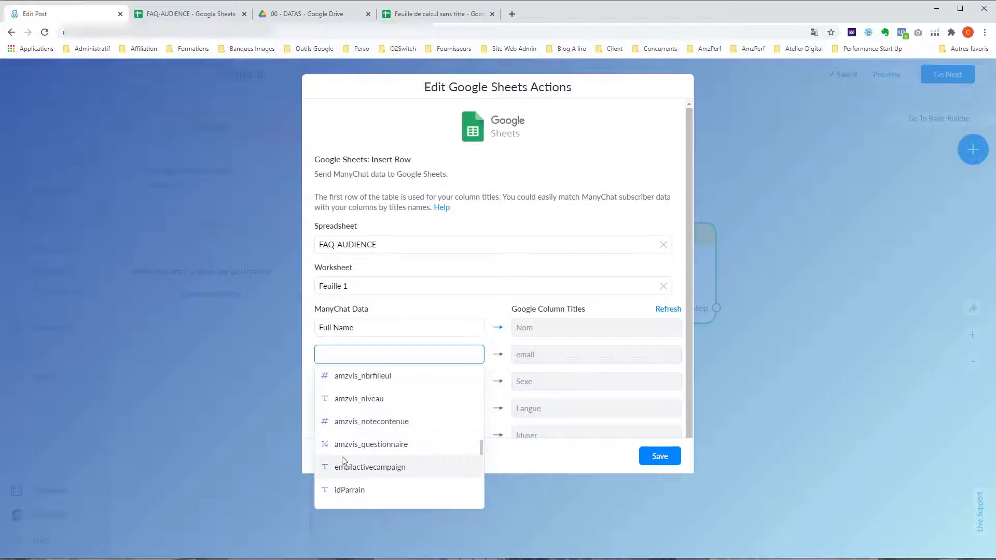
scroll(343, 443, "down", 3)
scroll(347, 436, "down", 6)
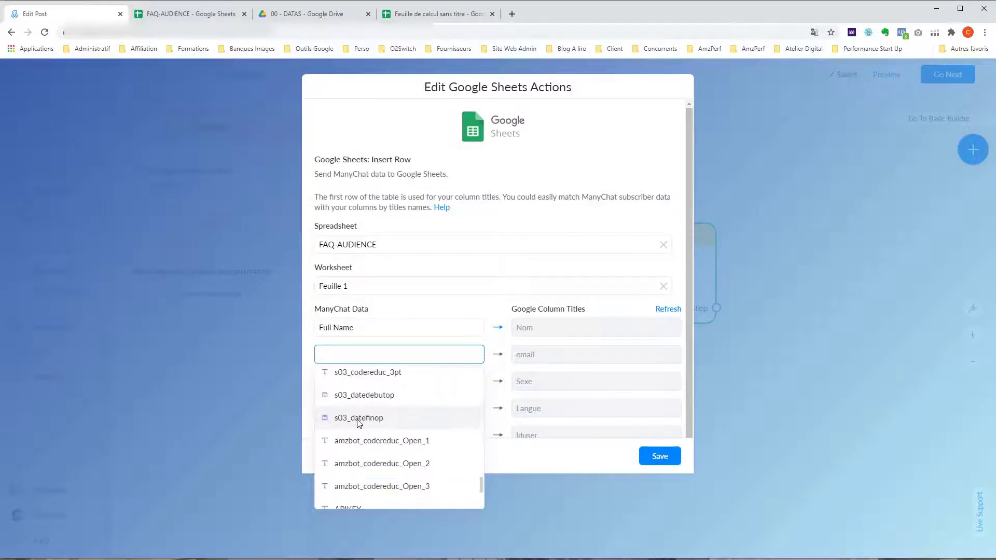
scroll(357, 443, "up", 3)
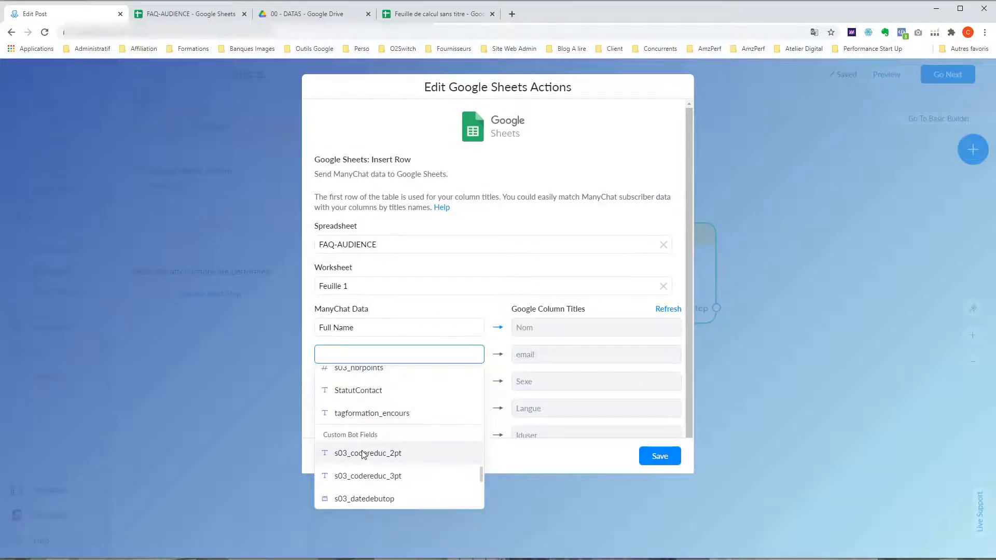
scroll(363, 450, "up", 3)
scroll(363, 449, "down", 10)
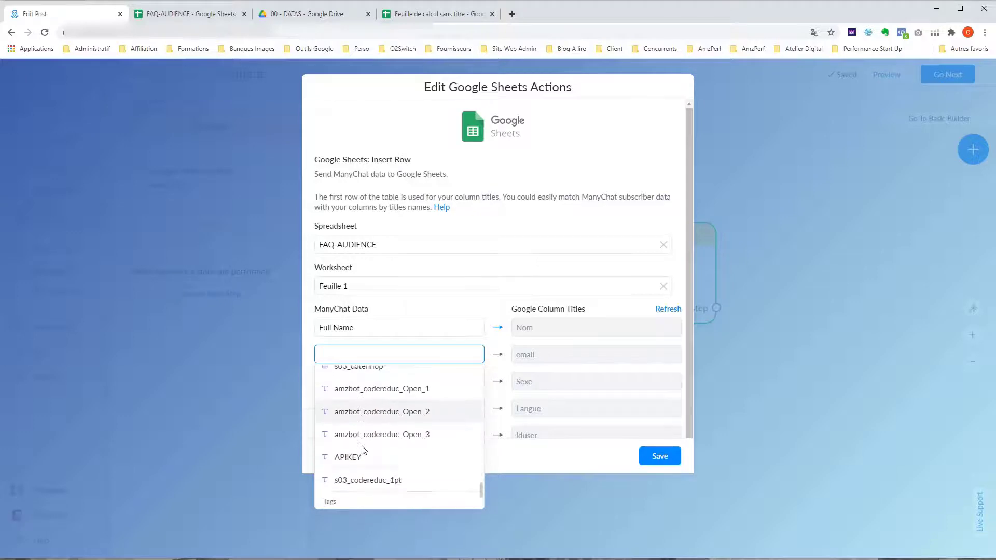
scroll(363, 449, "up", 10)
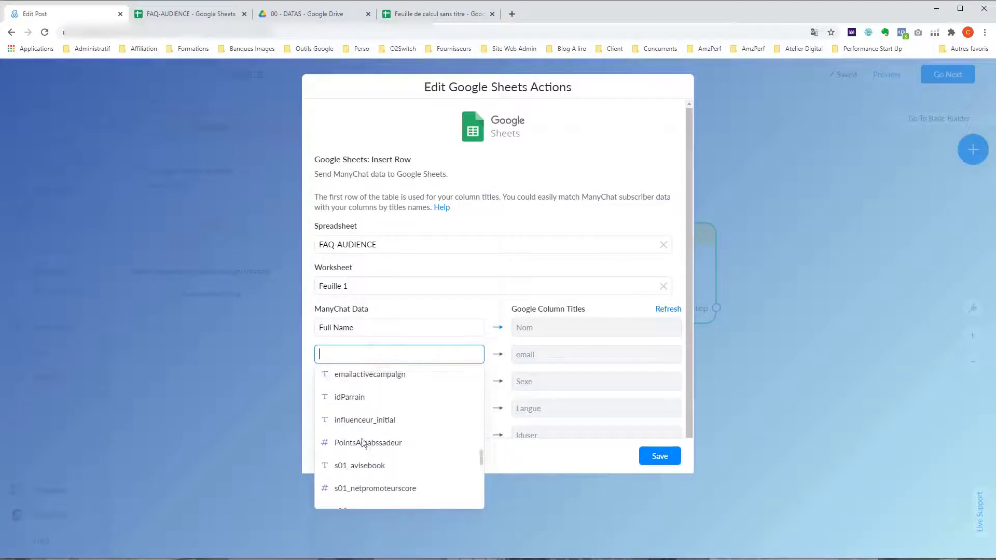
scroll(363, 443, "up", 5)
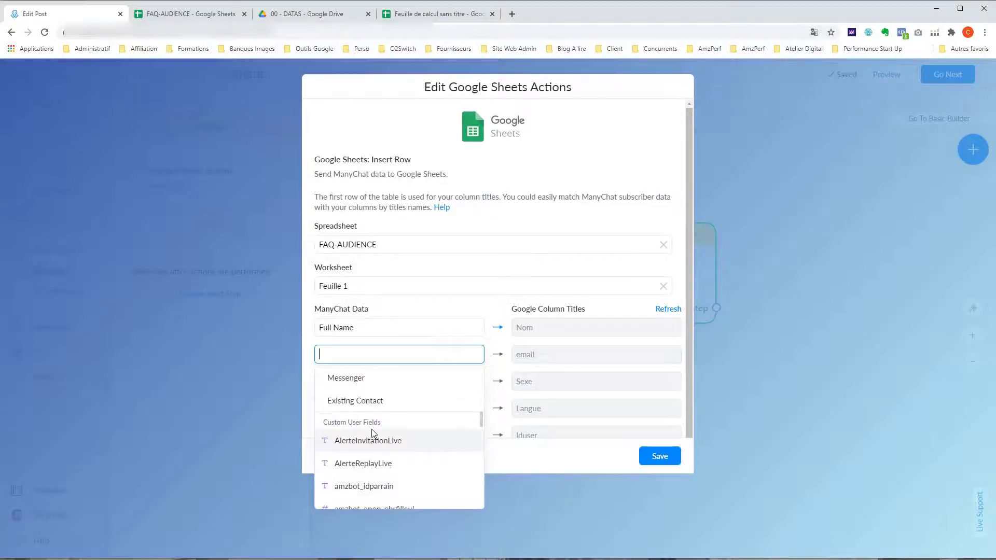
- Map the emailactivecampaign custom user field to the email column
scroll(373, 435, "down", 1)
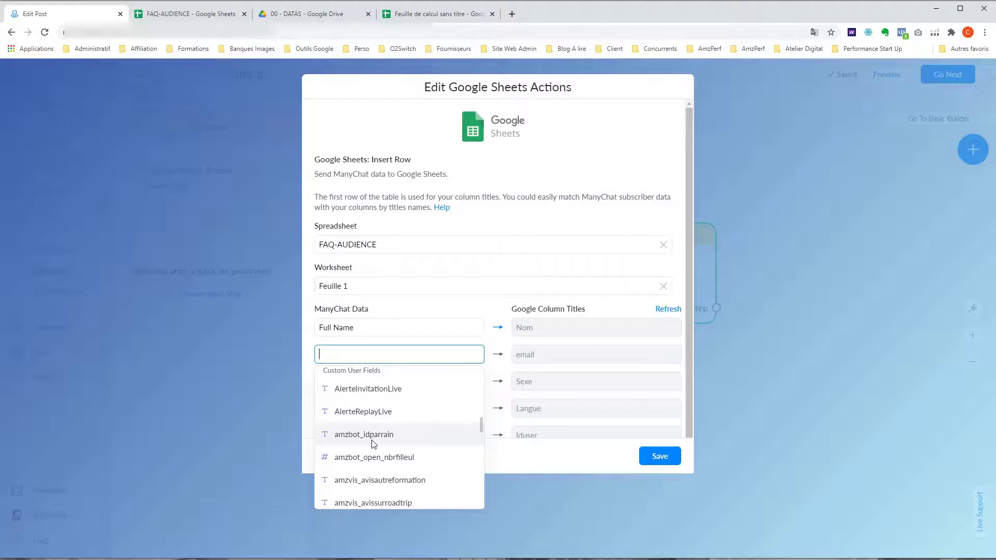
scroll(372, 441, "down", 1)
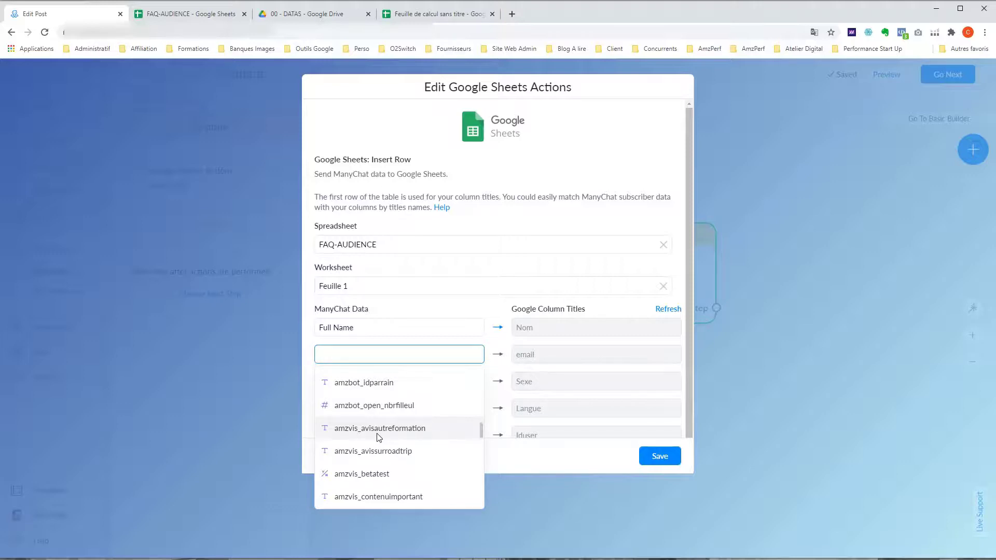
scroll(377, 436, "down", 3)
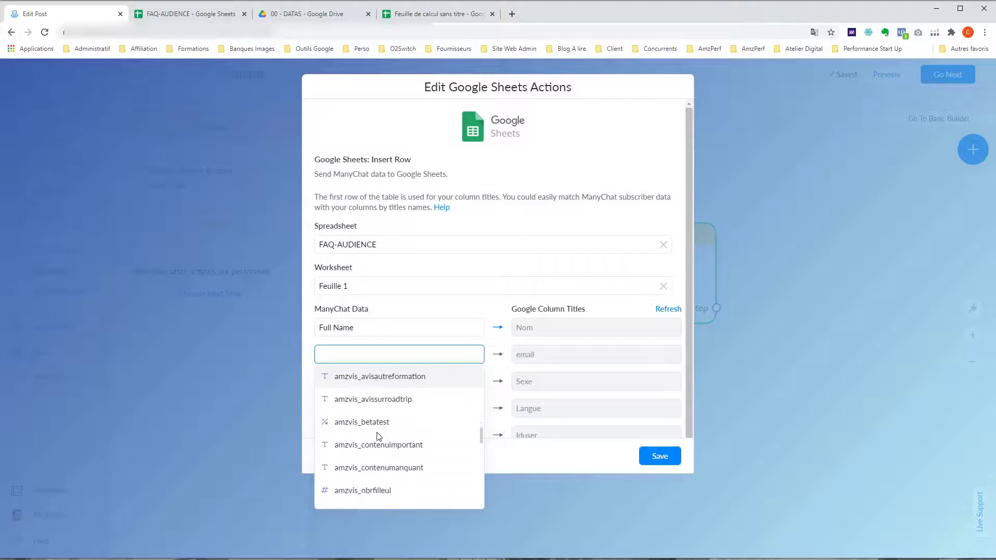
scroll(377, 435, "down", 5)
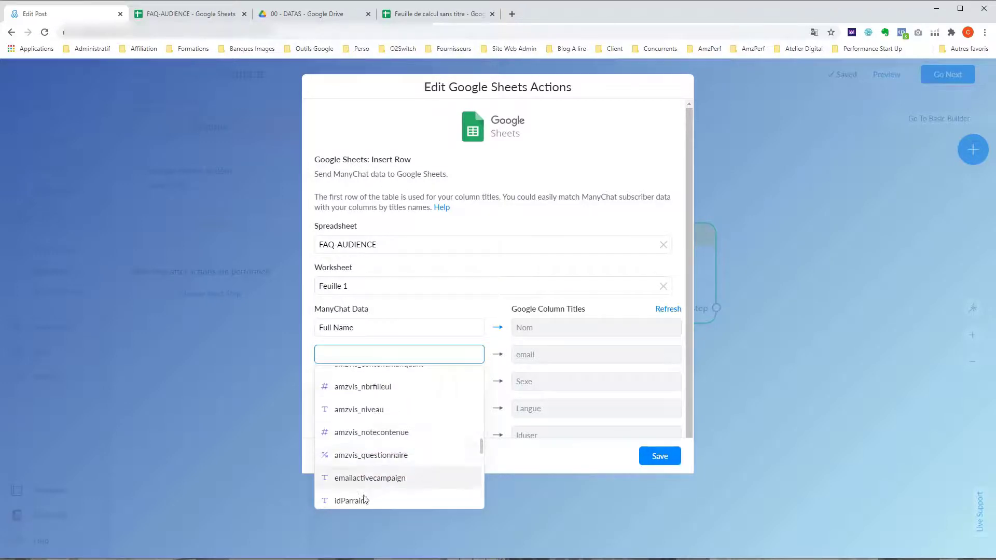
scroll(349, 446, "down", 5)
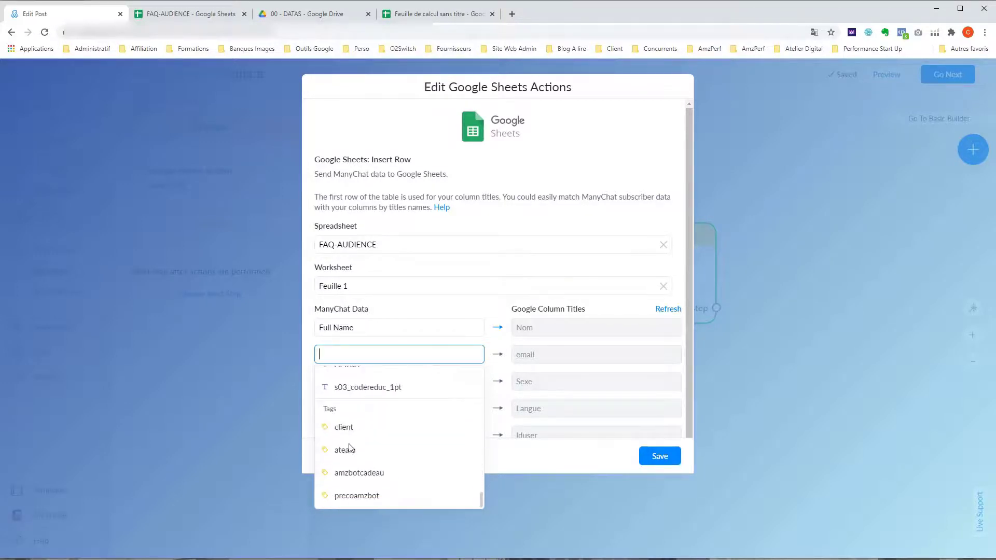
scroll(350, 447, "up", 6)
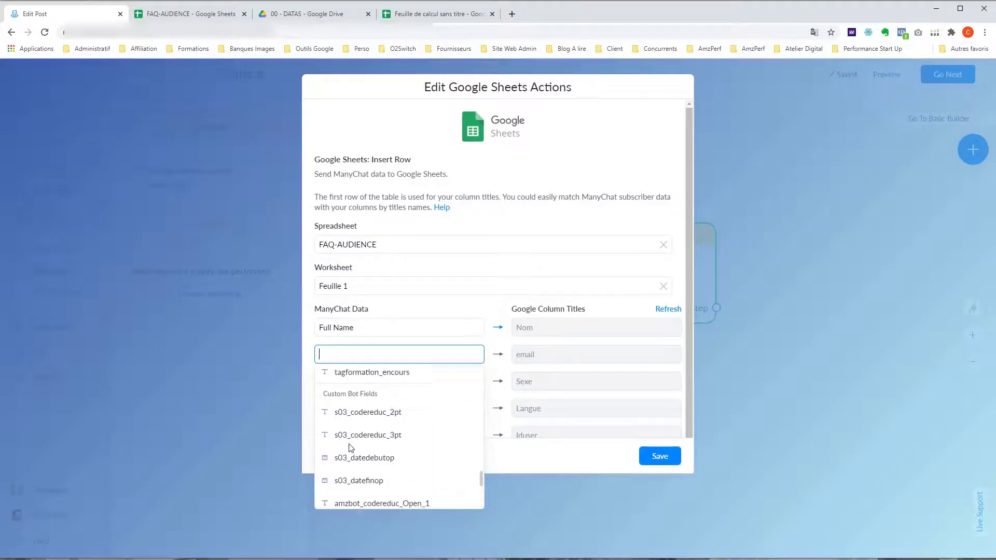
scroll(352, 449, "up", 3)
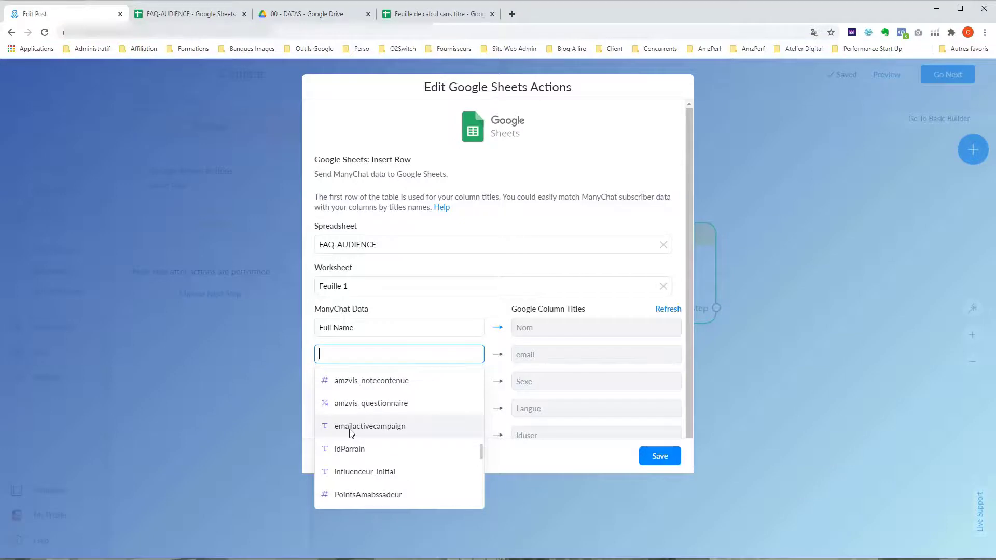
left_click(350, 428)
- Map the Gender field to the Sexe column and the Language field to the Langue column
left_click(426, 383)
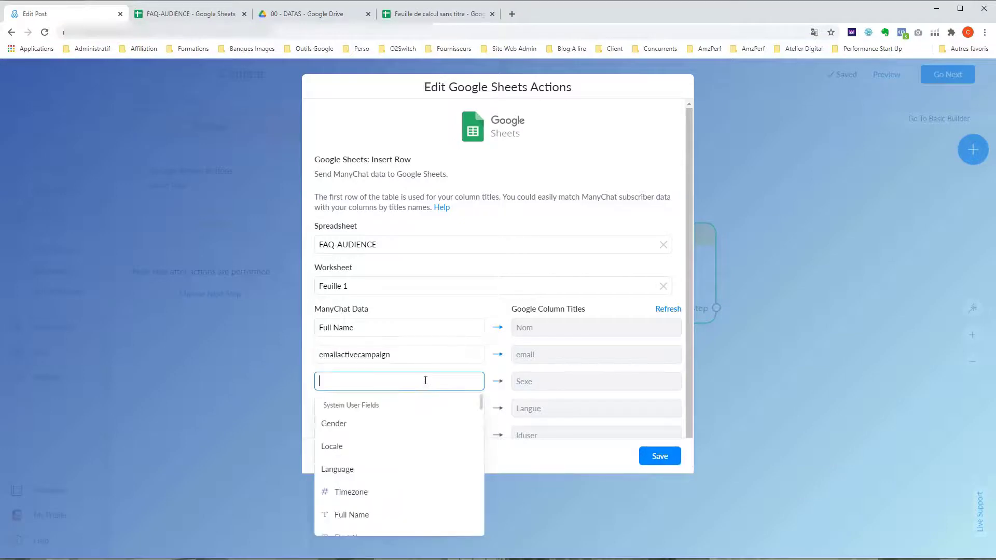
left_click(341, 428)
left_click(362, 406)
scroll(343, 358, "down", 5)
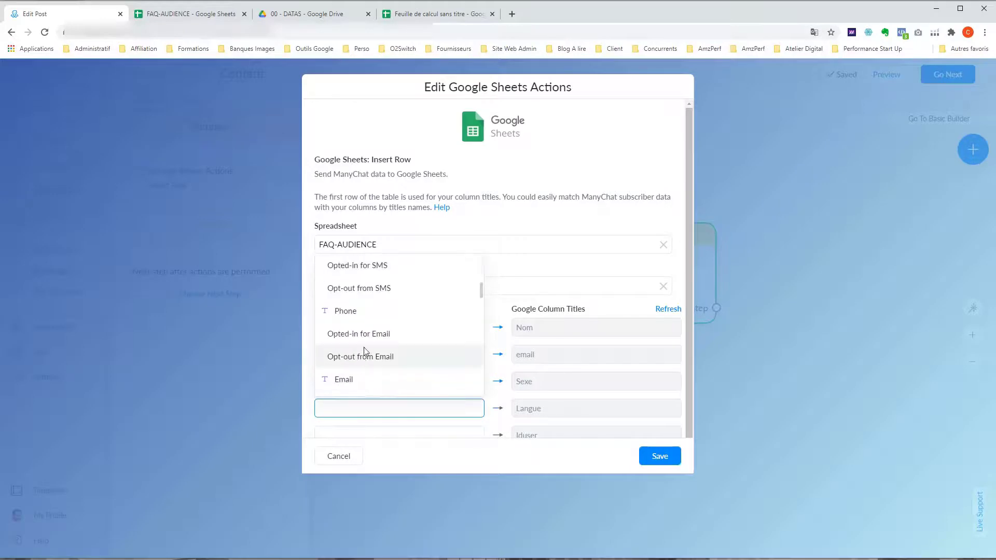
scroll(396, 315, "up", 5)
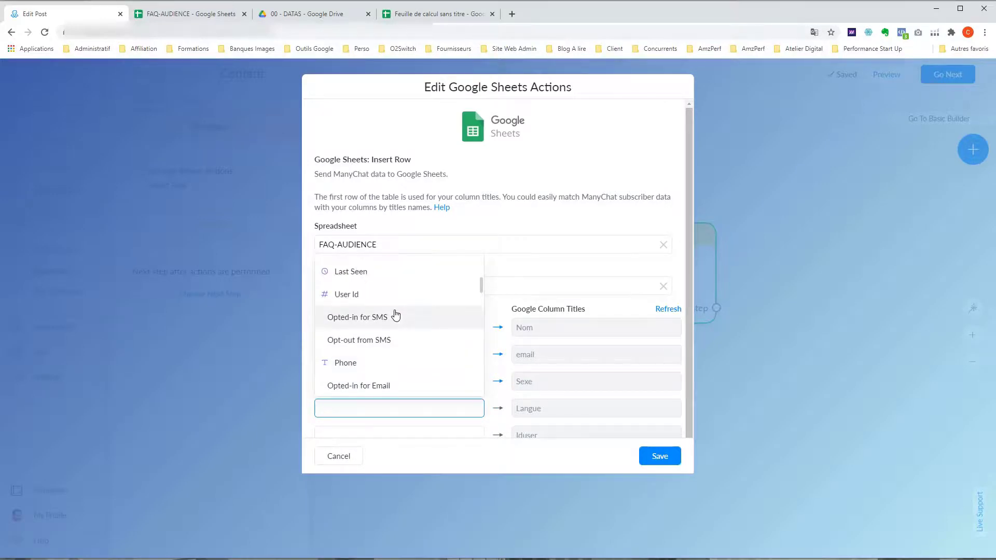
scroll(395, 315, "up", 2)
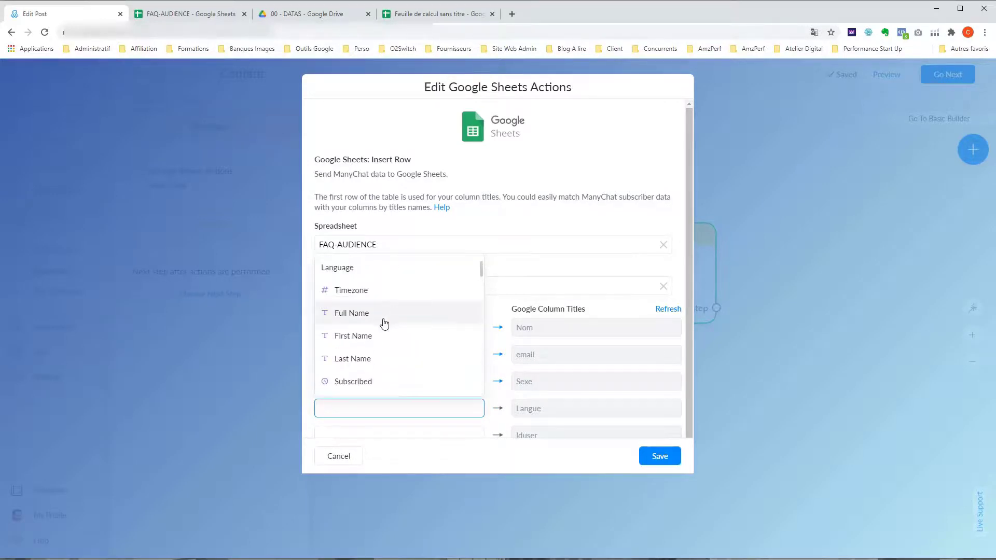
scroll(377, 319, "up", 2)
scroll(378, 319, "up", 1)
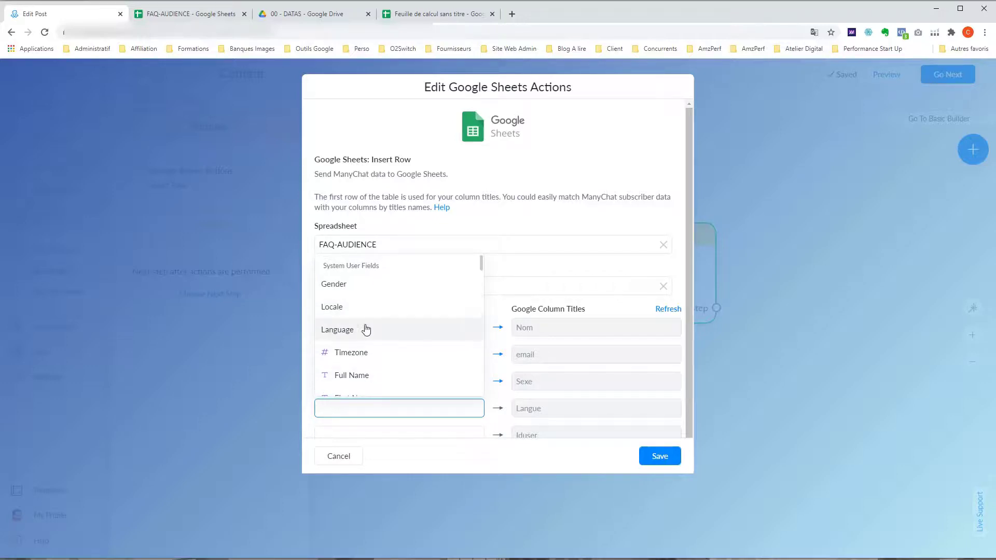
left_click(378, 329)
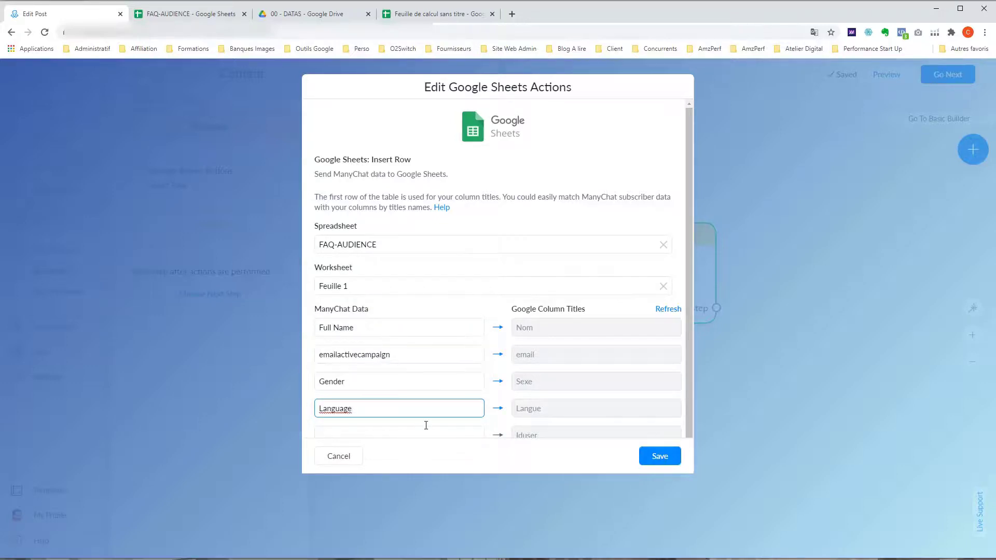
- Map the User Id field to the Iduser column and save the Insert Row action
scroll(422, 420, "down", 1)
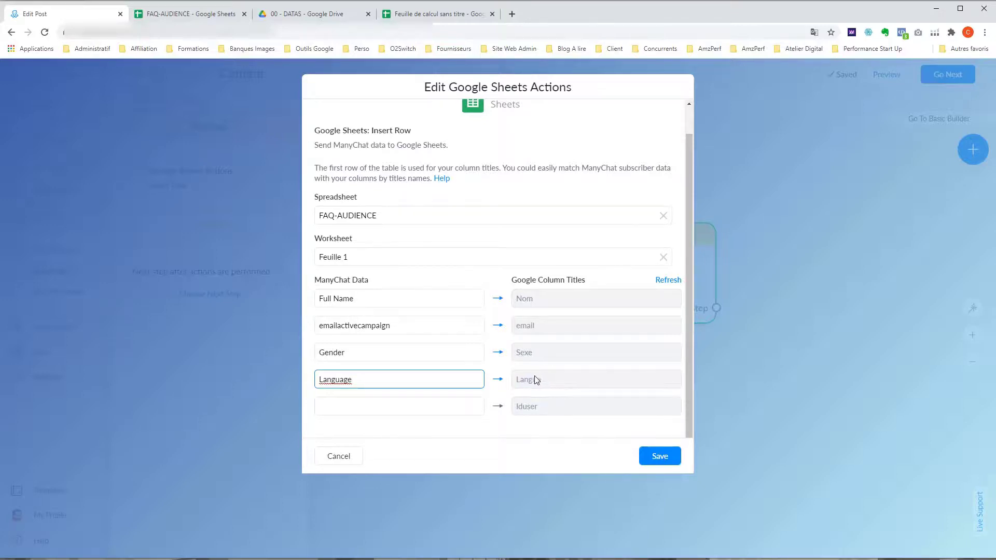
left_click(423, 408)
scroll(400, 360, "down", 5)
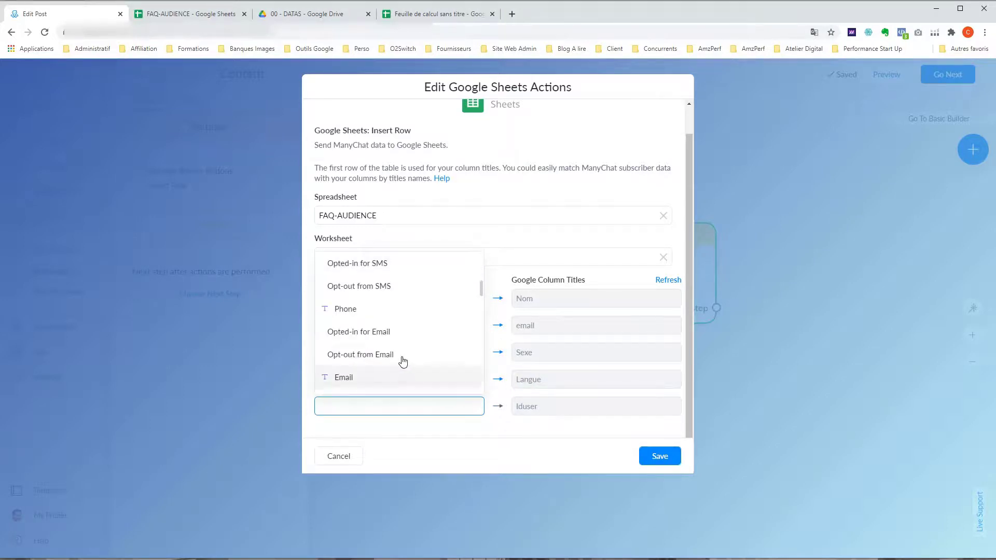
scroll(383, 285, "down", 1)
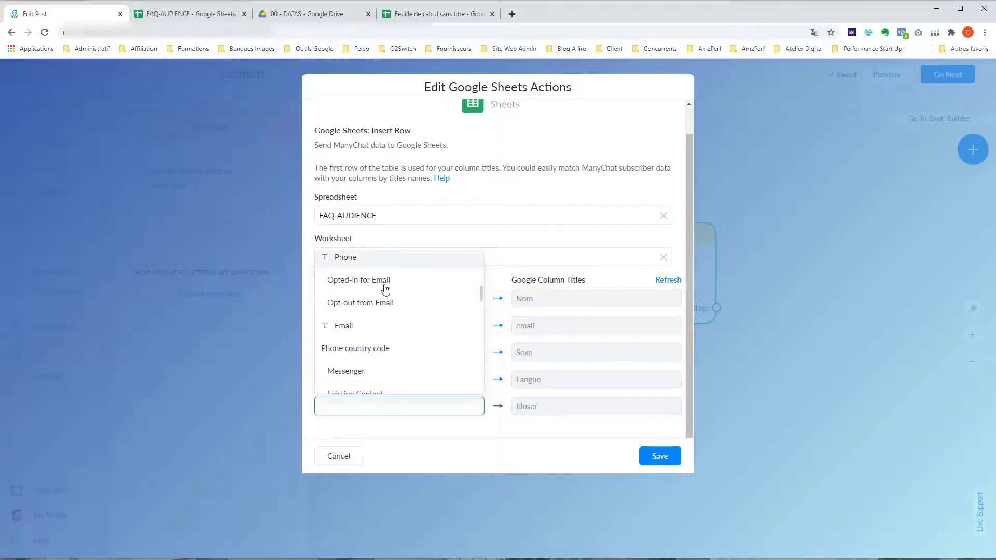
scroll(385, 288, "down", 1)
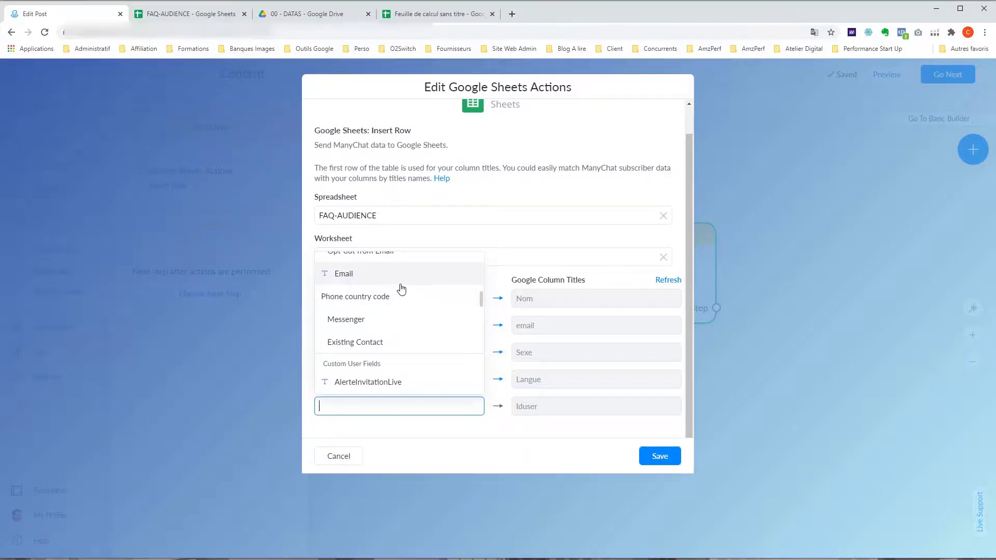
scroll(406, 306, "up", 2)
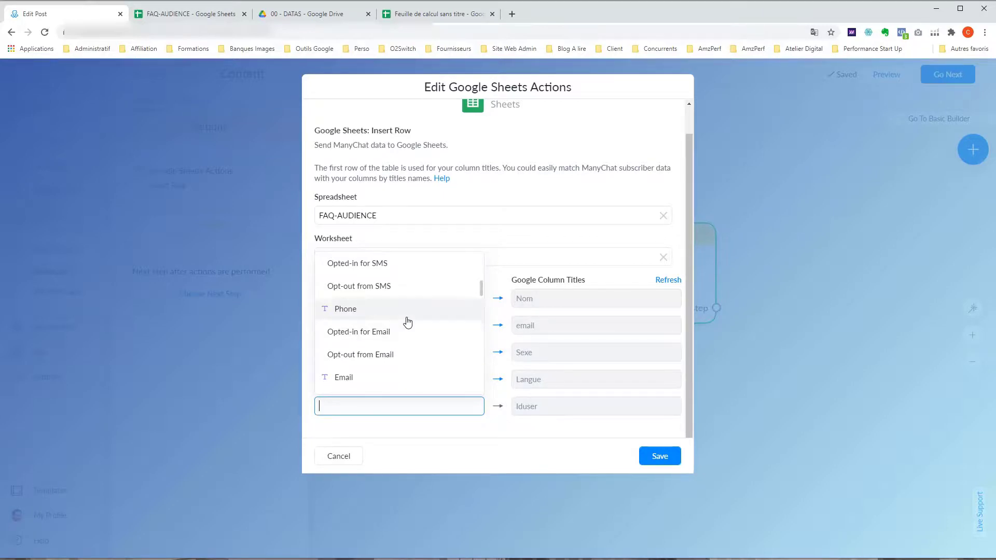
scroll(405, 315, "up", 5)
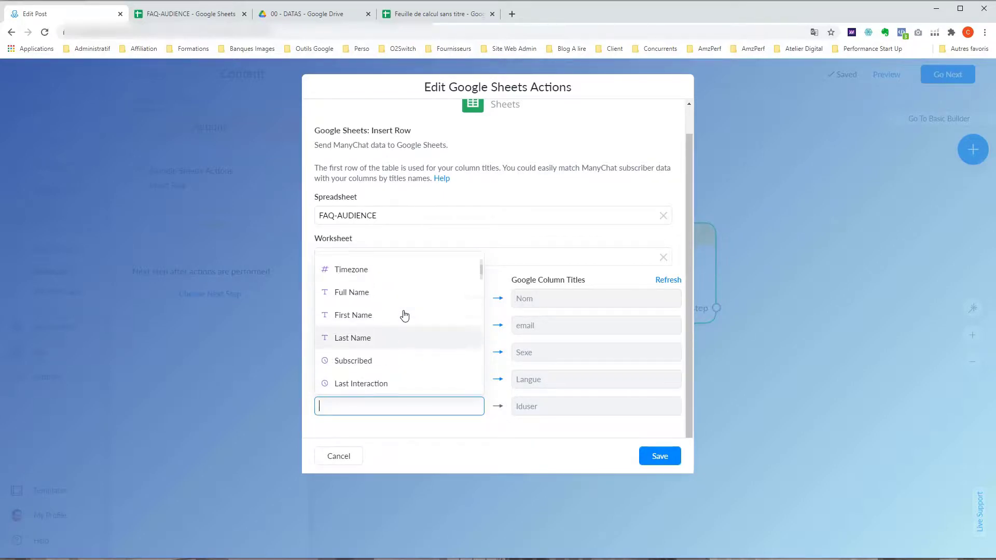
scroll(404, 314, "down", 3)
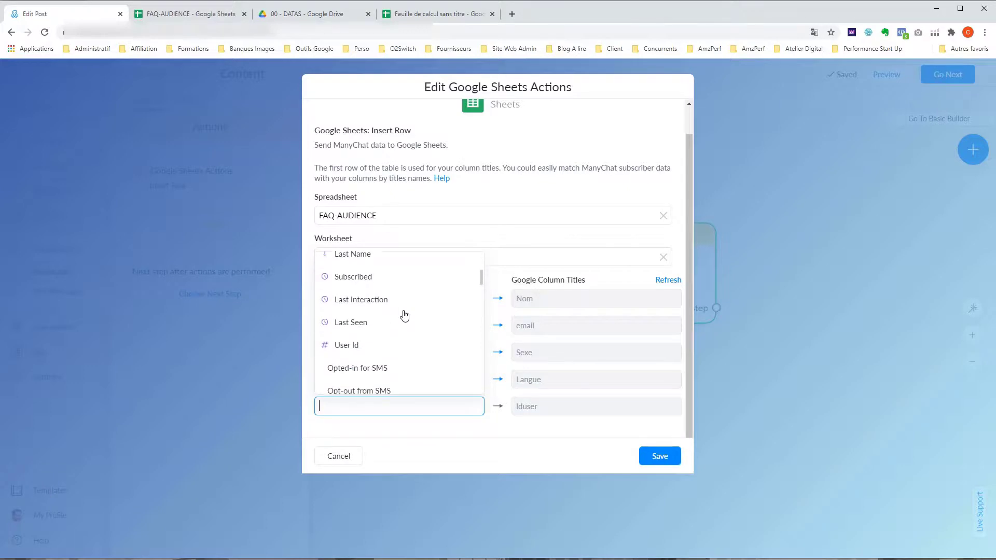
left_click(333, 345)
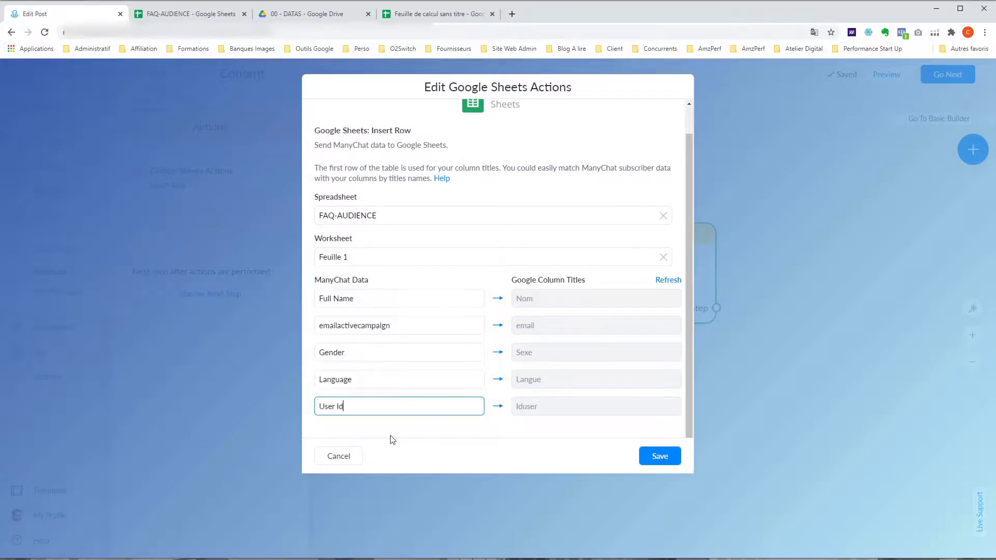
left_click(649, 457)
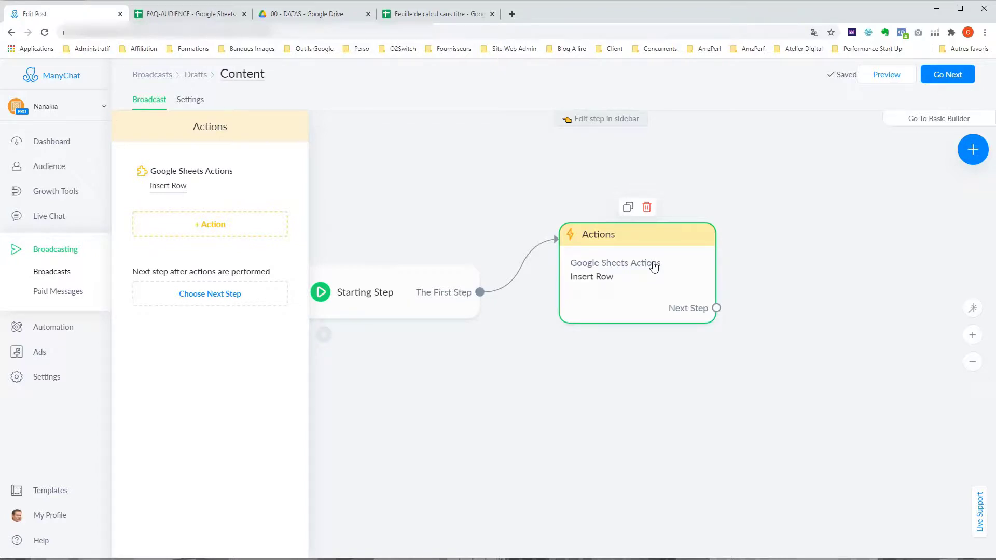
- Send the broadcast immediately without targeting conditions and switch to the FAQ-AUDIENCE spreadsheet in Google Sheets
left_click(959, 82)
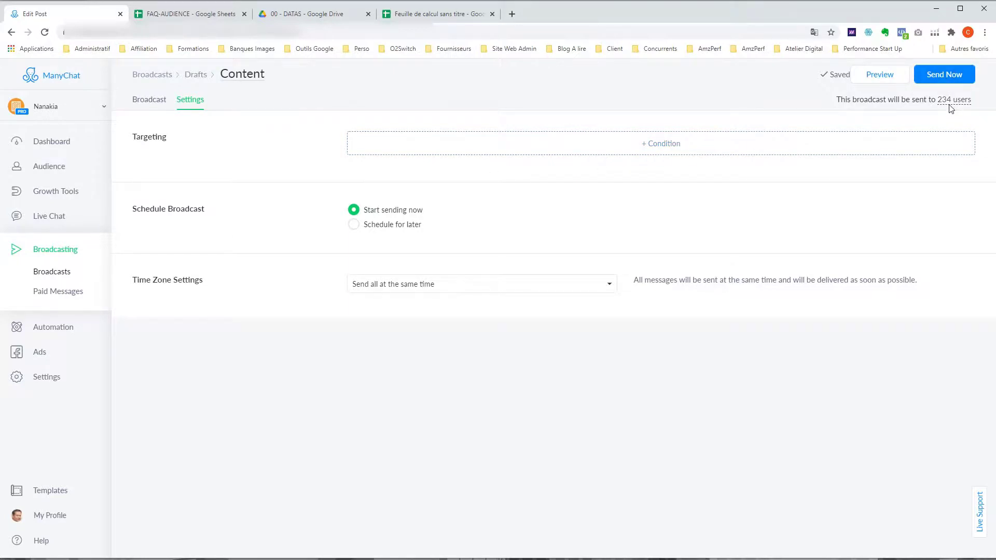
left_click(950, 75)
left_click(171, 14)
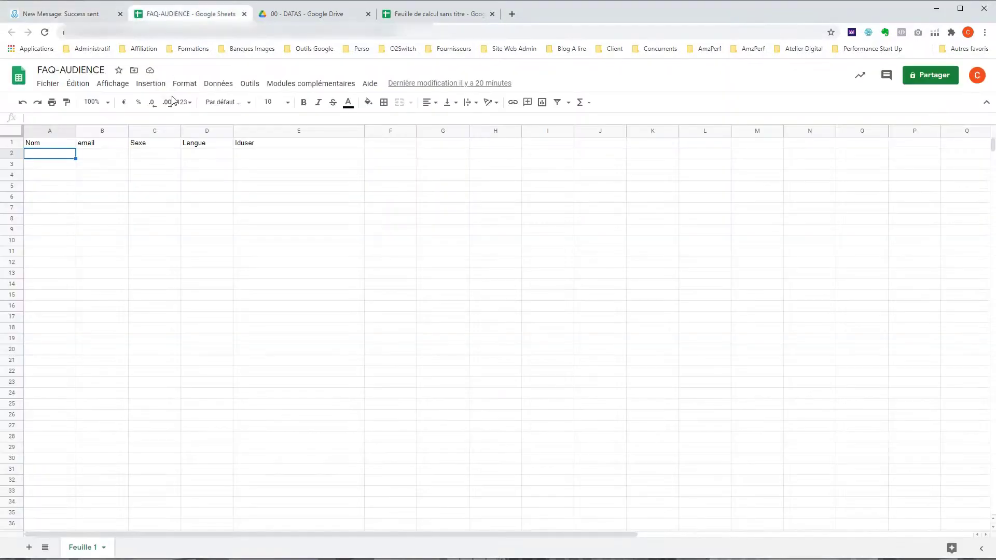